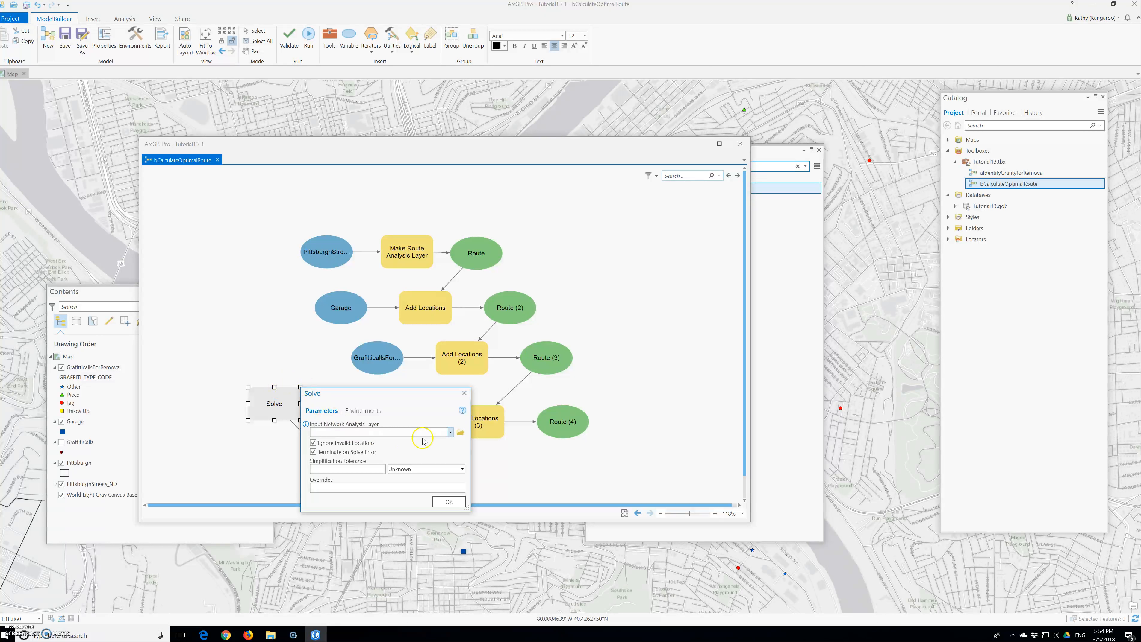
Step: Set the Solve tool's input network analysis layer to Route (4) and auto-arrange the model diagram
click(450, 433)
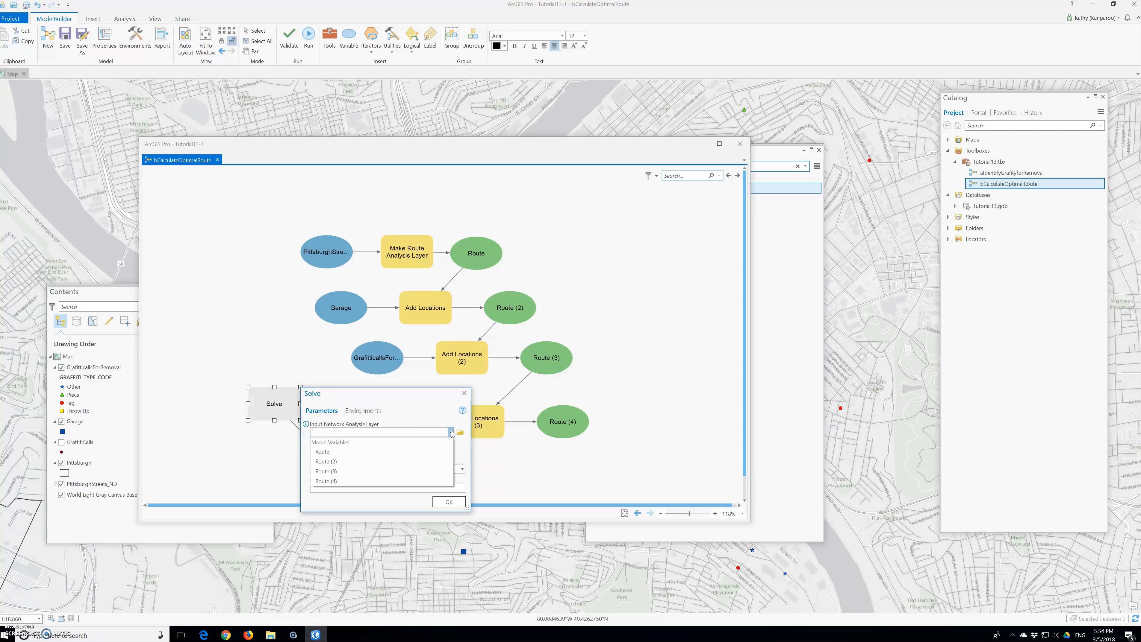
click(358, 482)
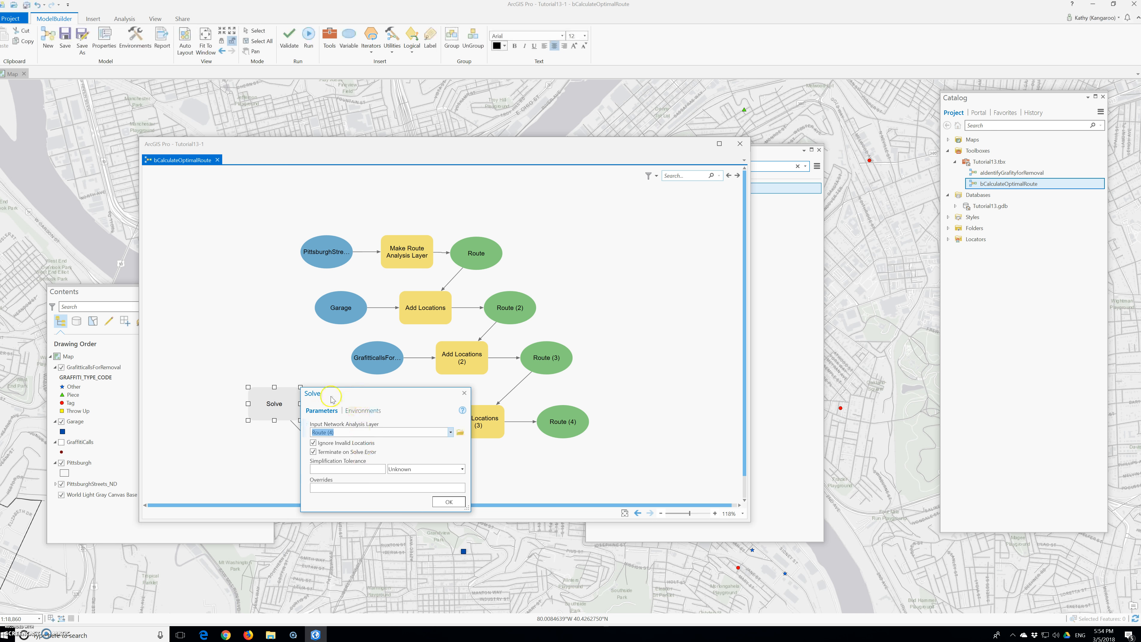
drag(299, 388, 290, 330)
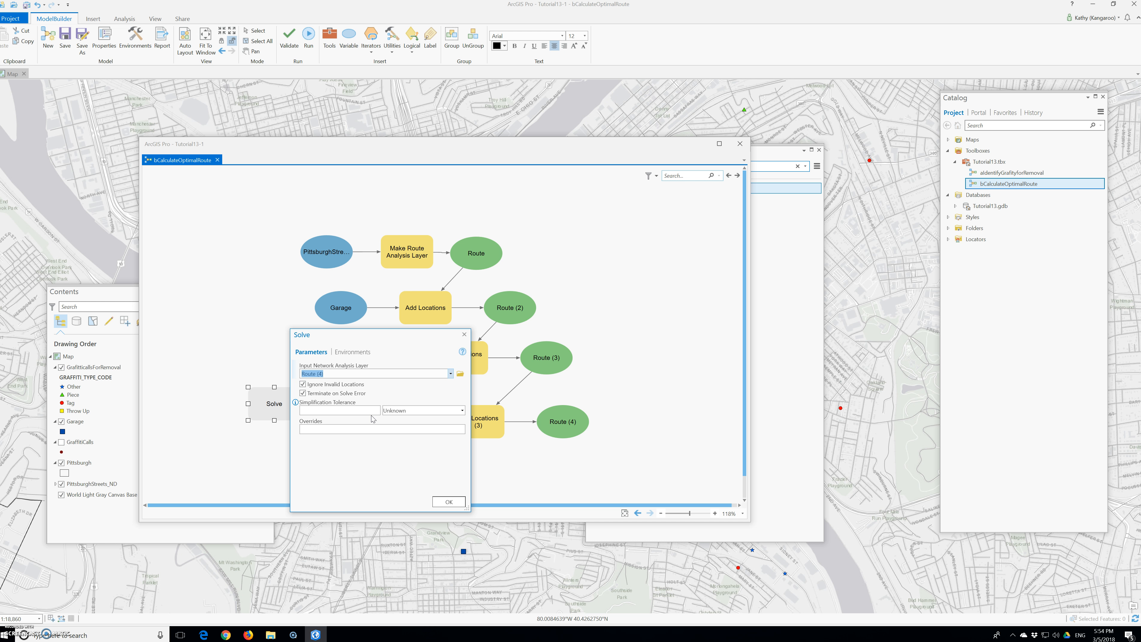
click(449, 502)
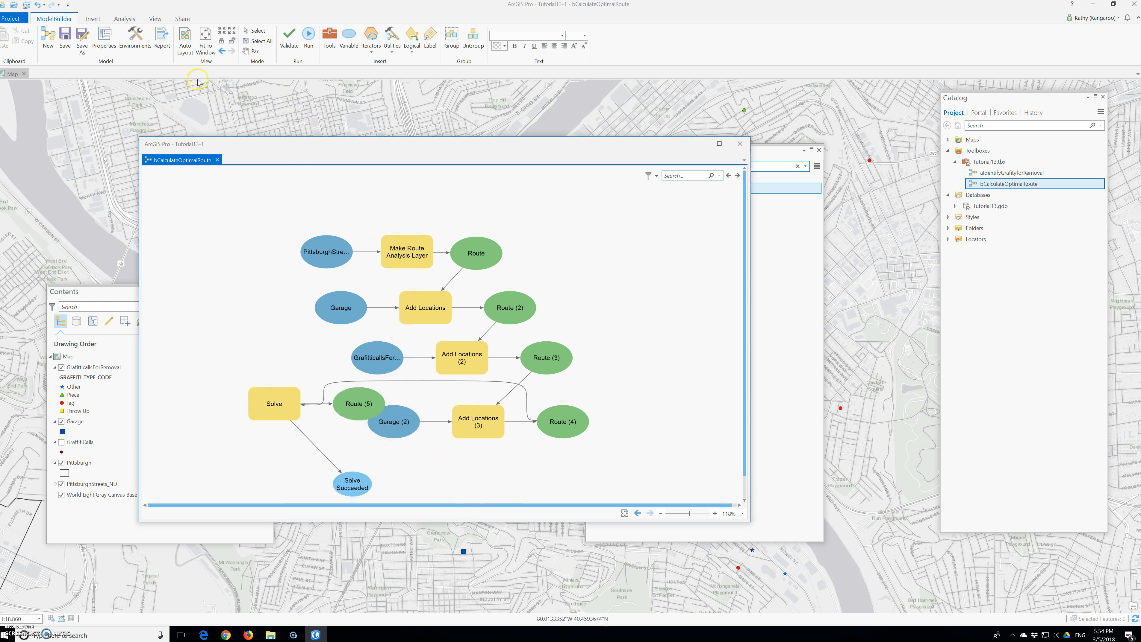
click(185, 47)
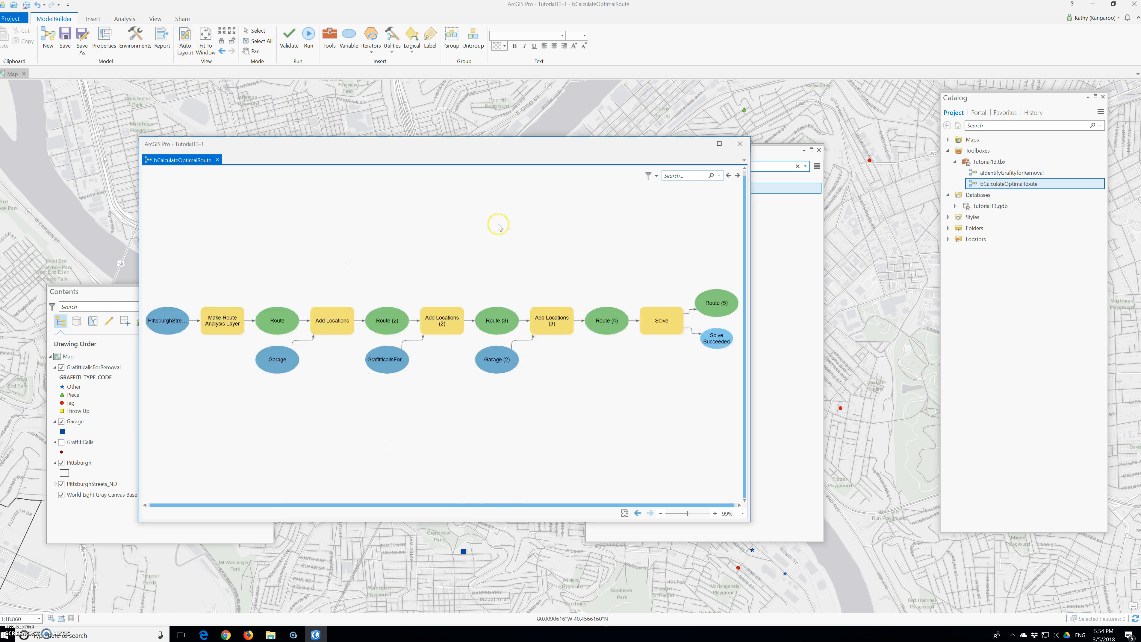
Step: Add the Route (5) output to the display, make it a model parameter, and save the model
right_click(712, 305)
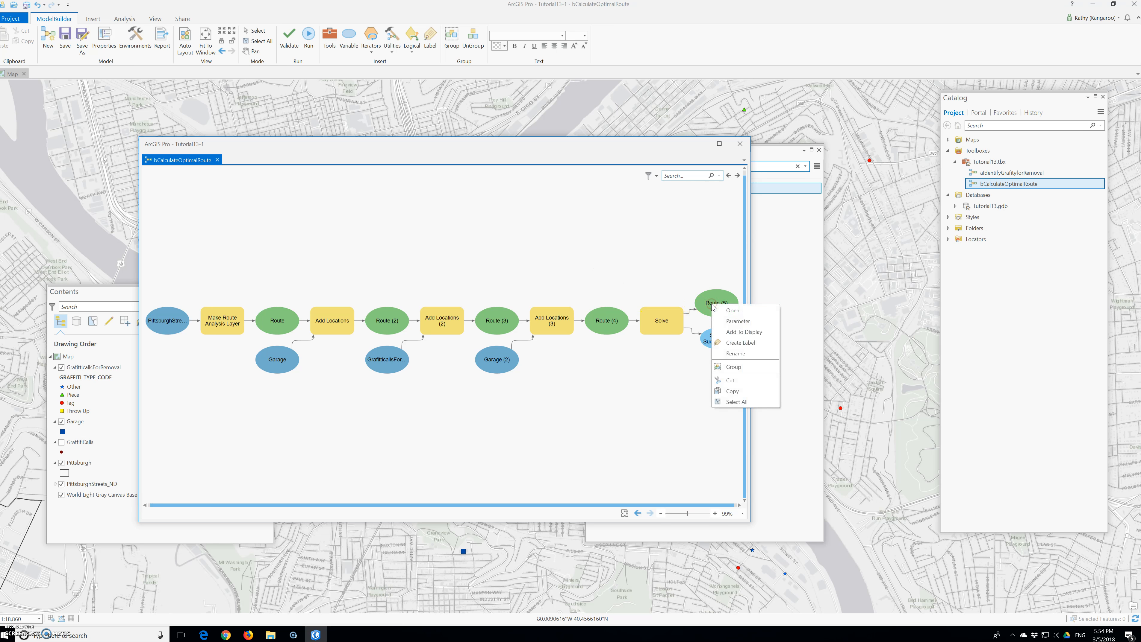
click(734, 334)
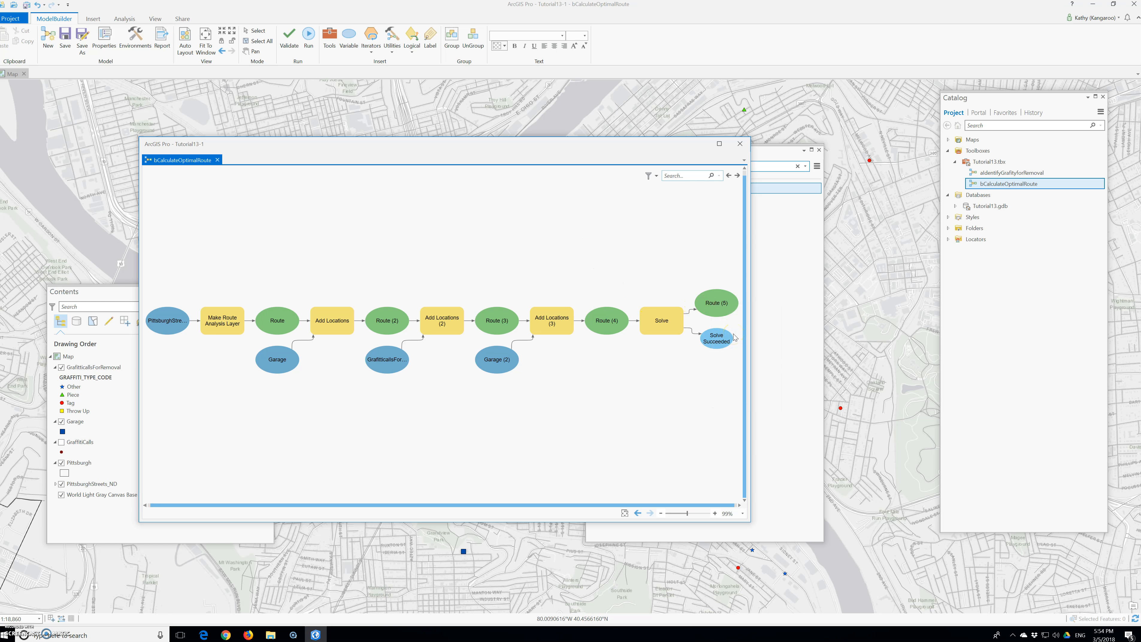
right_click(720, 306)
click(749, 328)
click(65, 45)
Step: Close the Geoprocessing pane, move the model window off the map, run bCalculateOptimalRoute and close the model
drag(546, 161, 619, 180)
click(819, 151)
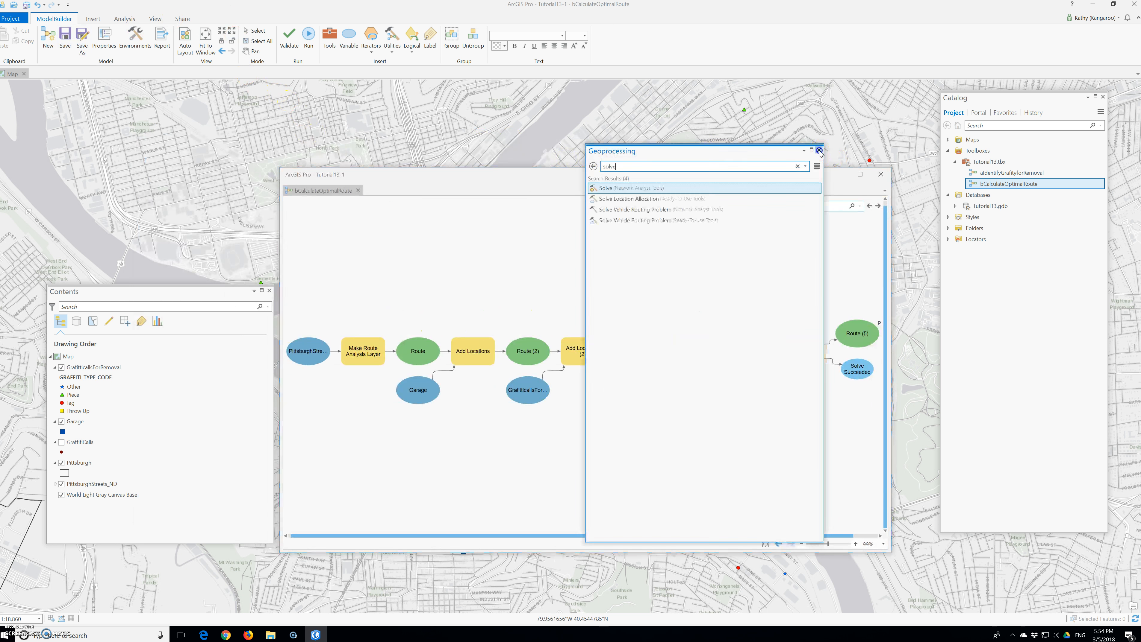
drag(281, 172, 483, 228)
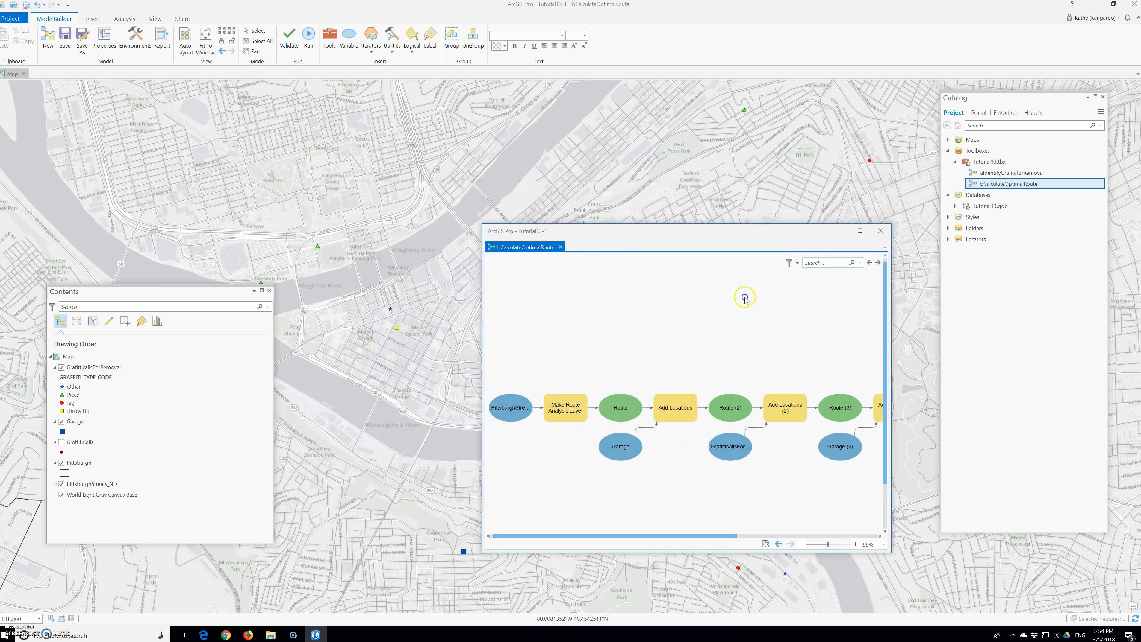
drag(634, 238, 143, 155)
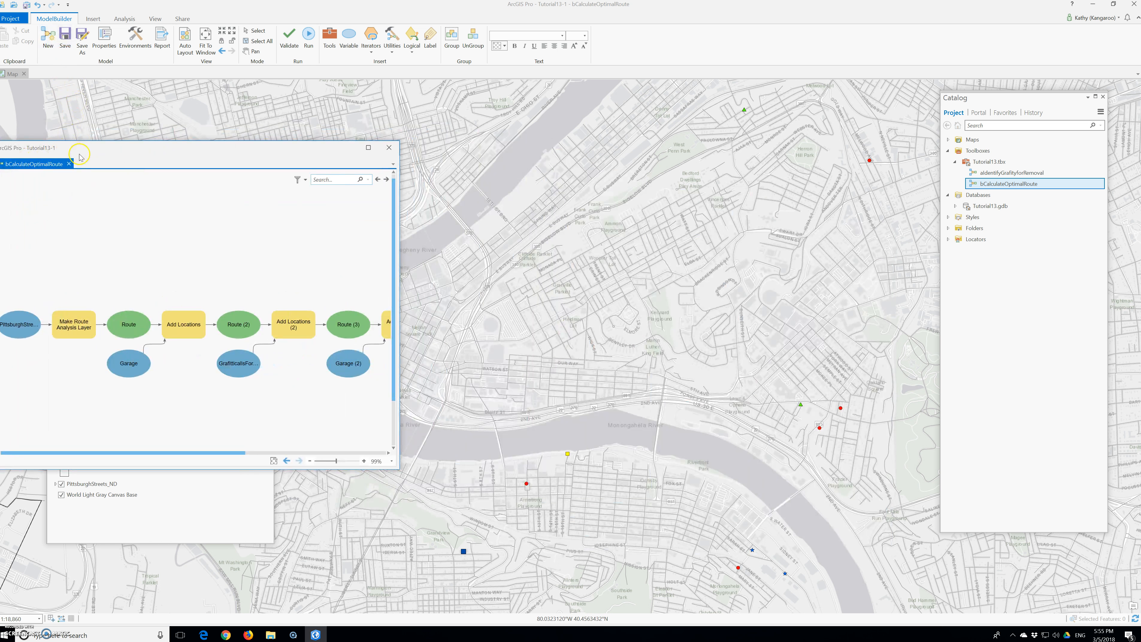
click(311, 36)
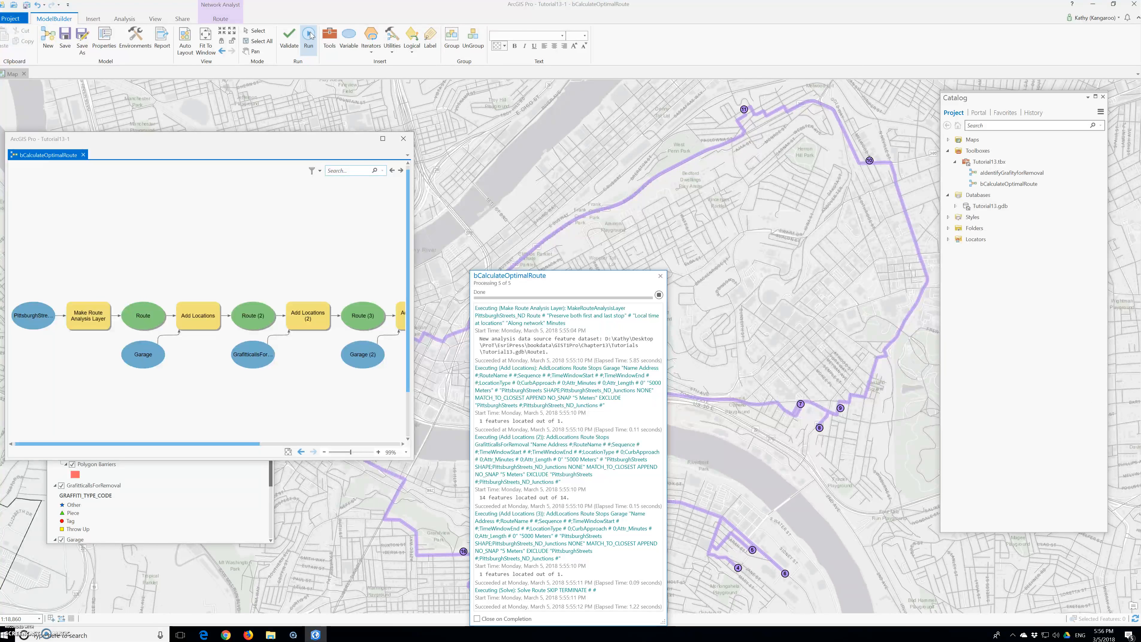
click(309, 35)
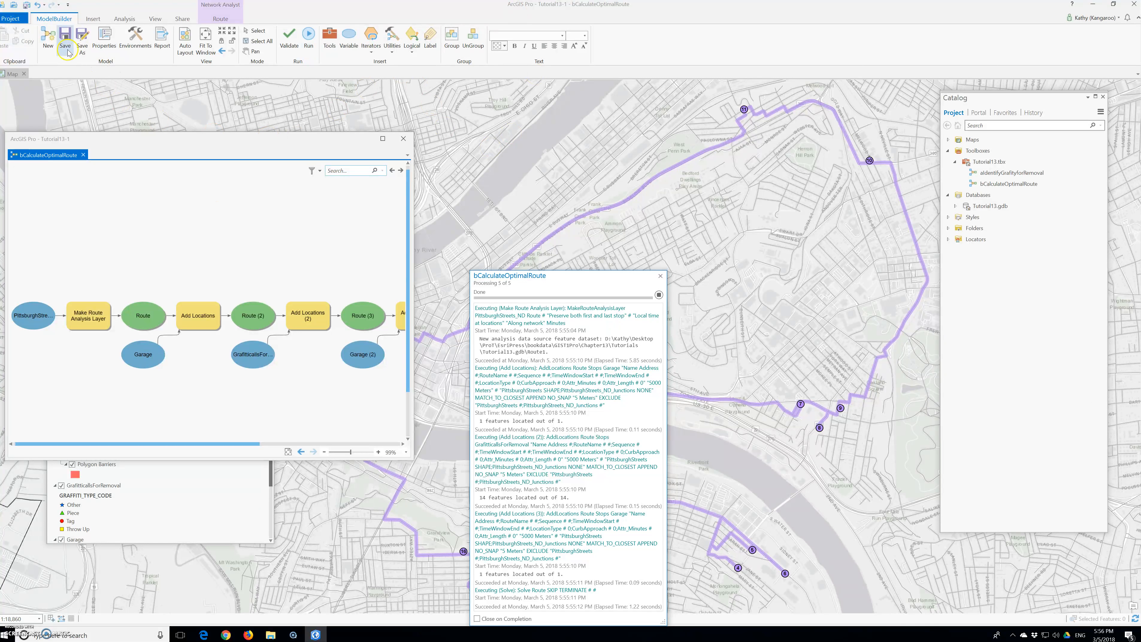
click(403, 138)
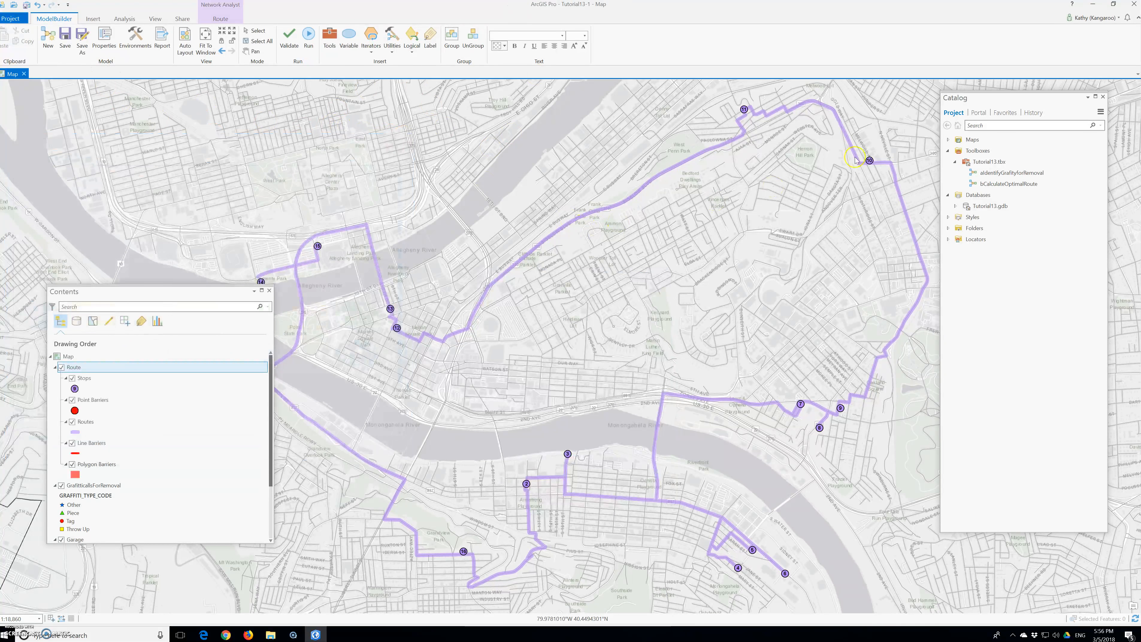
Step: Create a new model in the Tutorial13.tbx toolbox and close its empty model window
right_click(987, 163)
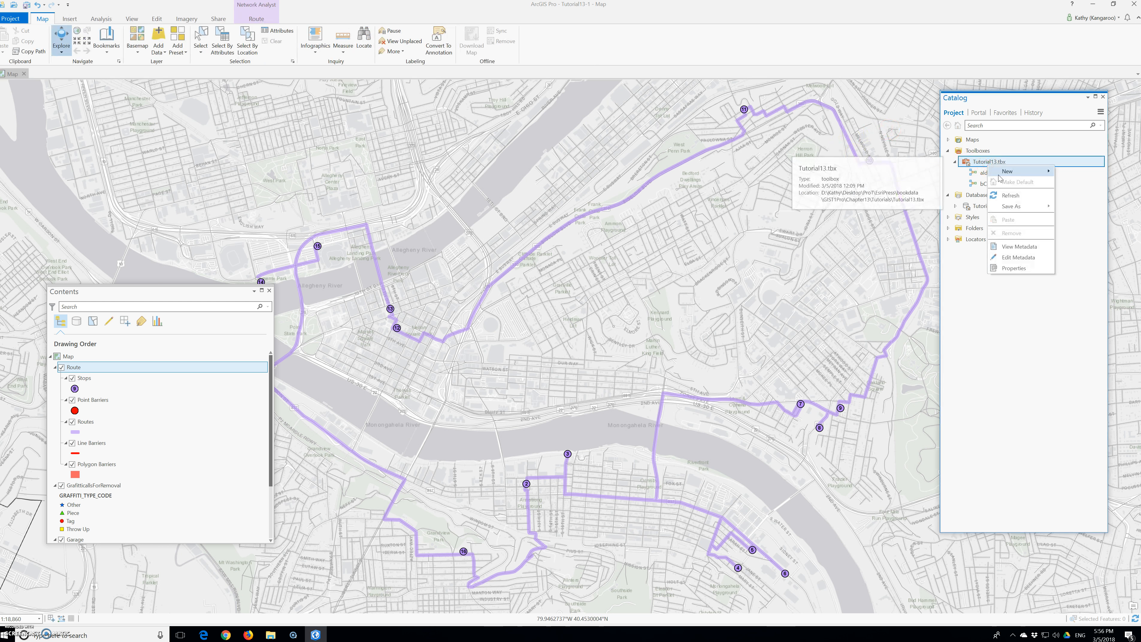
mouse_move(1039, 172)
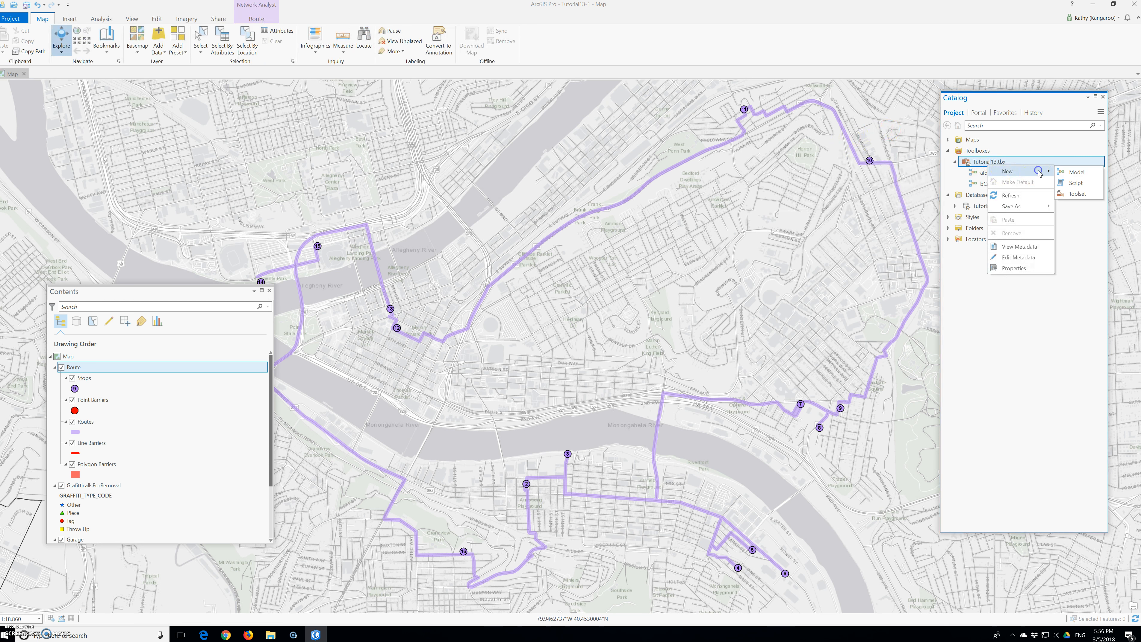
click(1075, 172)
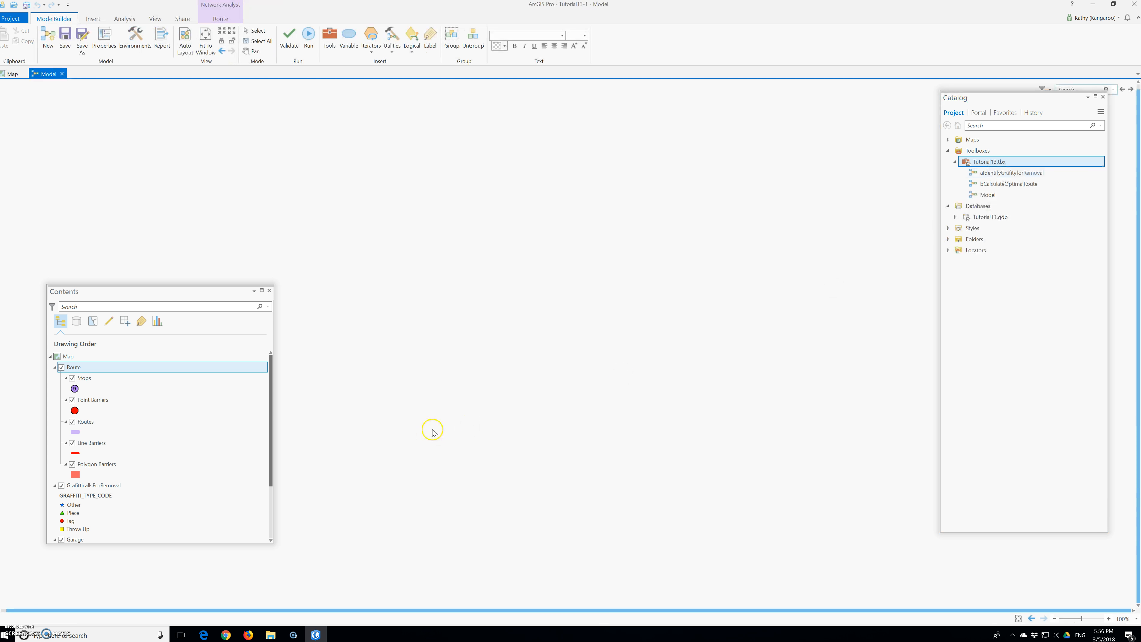
drag(146, 293, 135, 159)
click(62, 73)
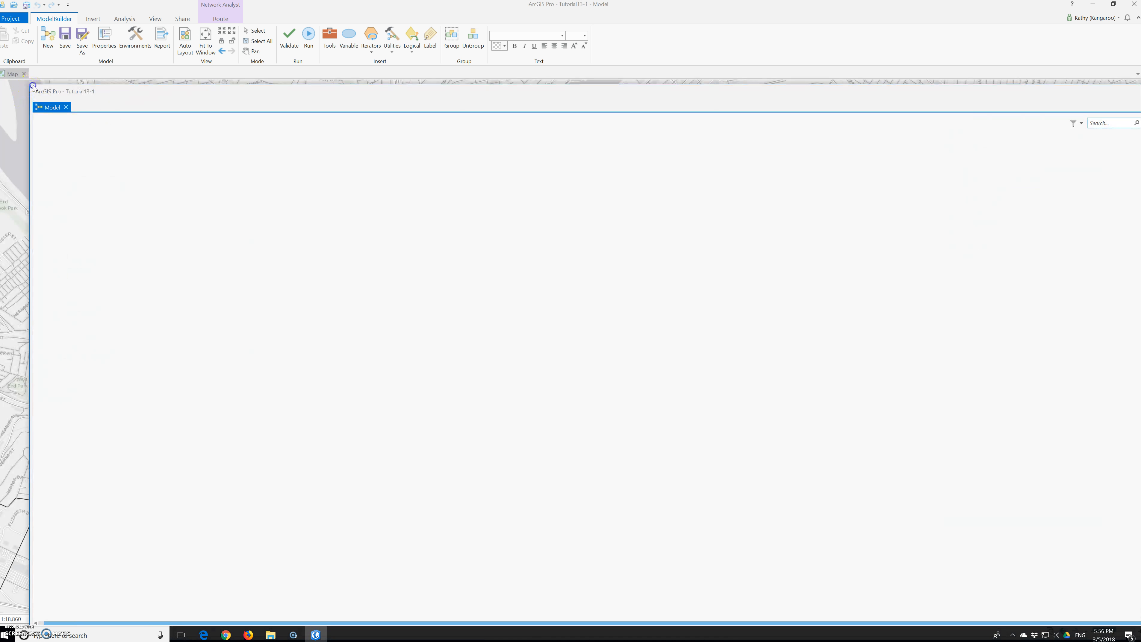
drag(26, 81, 271, 166)
drag(405, 174, 209, 107)
drag(92, 94, 555, 260)
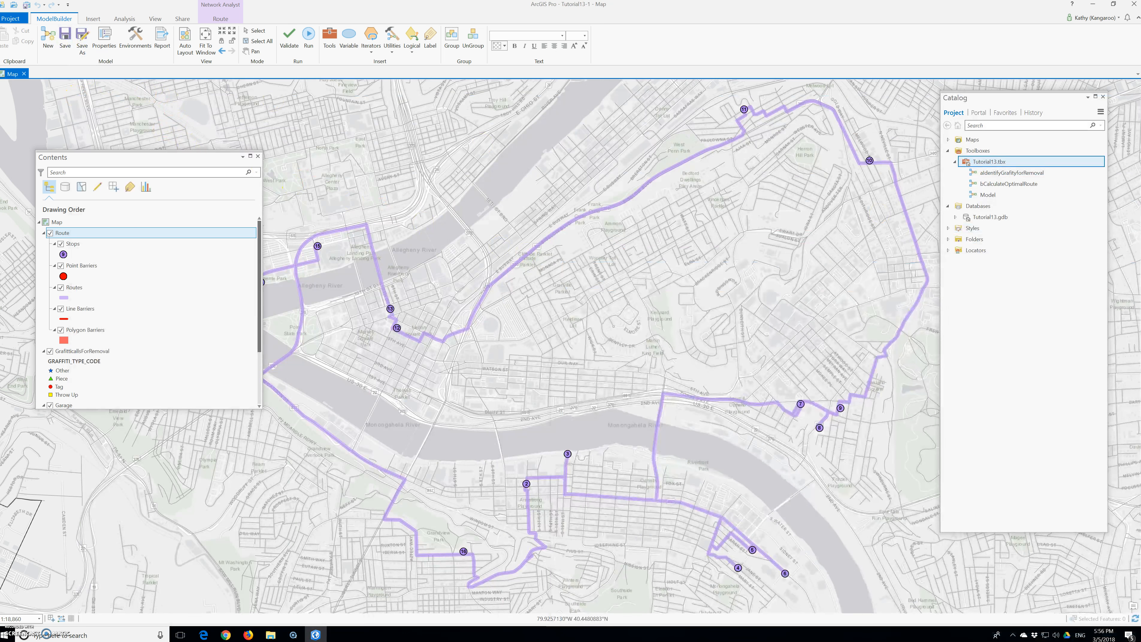
Step: Rename the new model in the Tutorial13.tbx toolbox as cRecordRouteResults
click(988, 195)
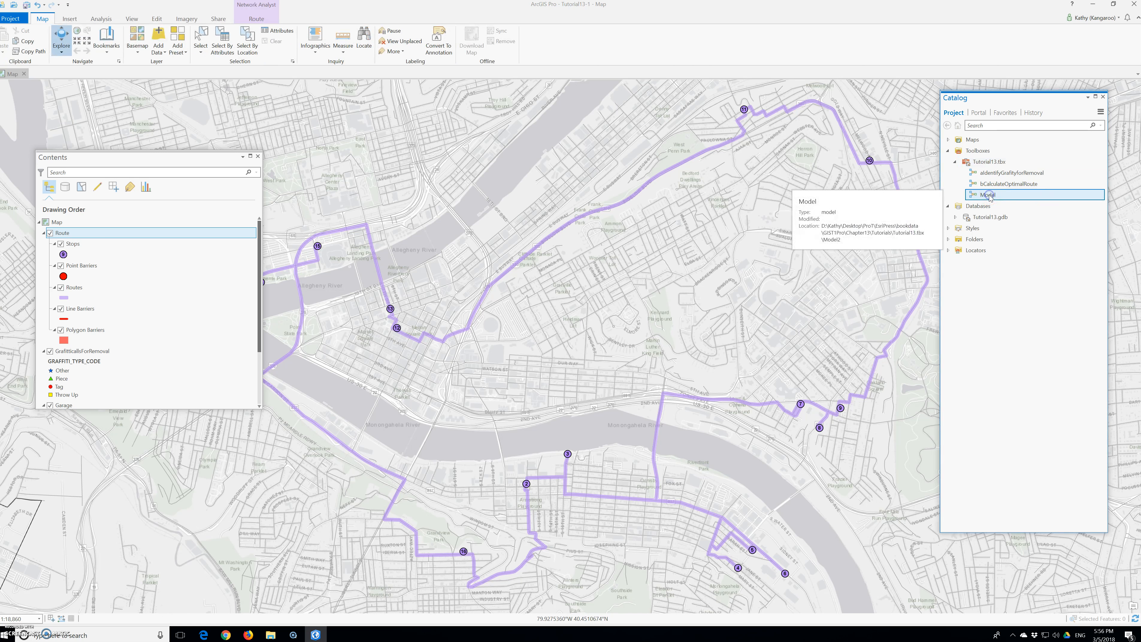
click(989, 196)
text(cRecr)
key(BackSpace)
key(BackSpace)
text(cordR)
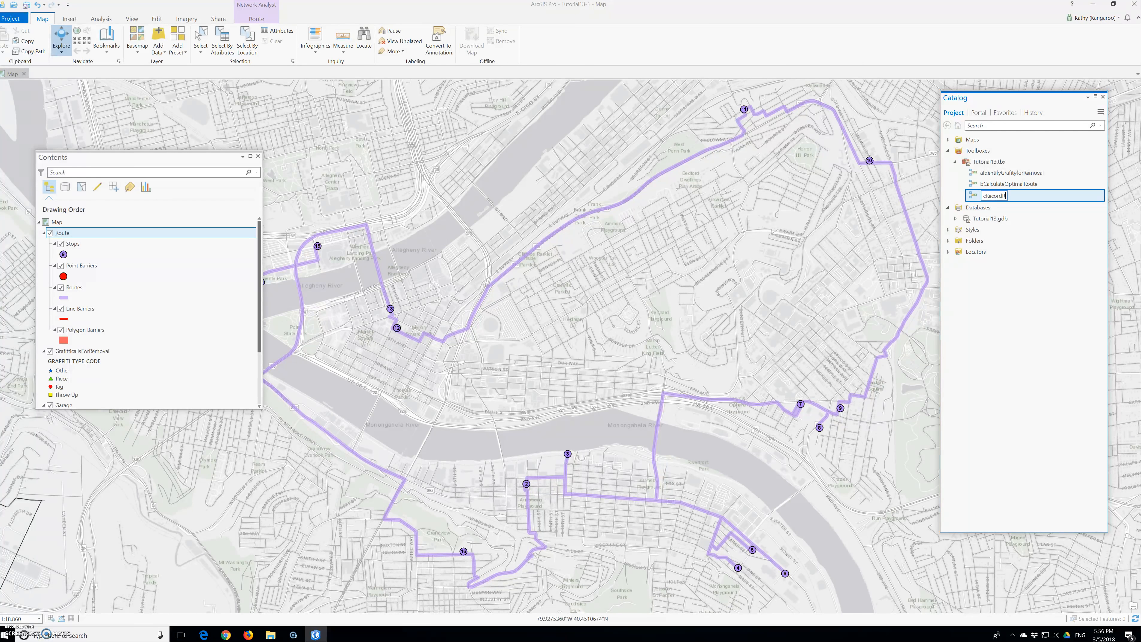
text(outeResults)
key(Return)
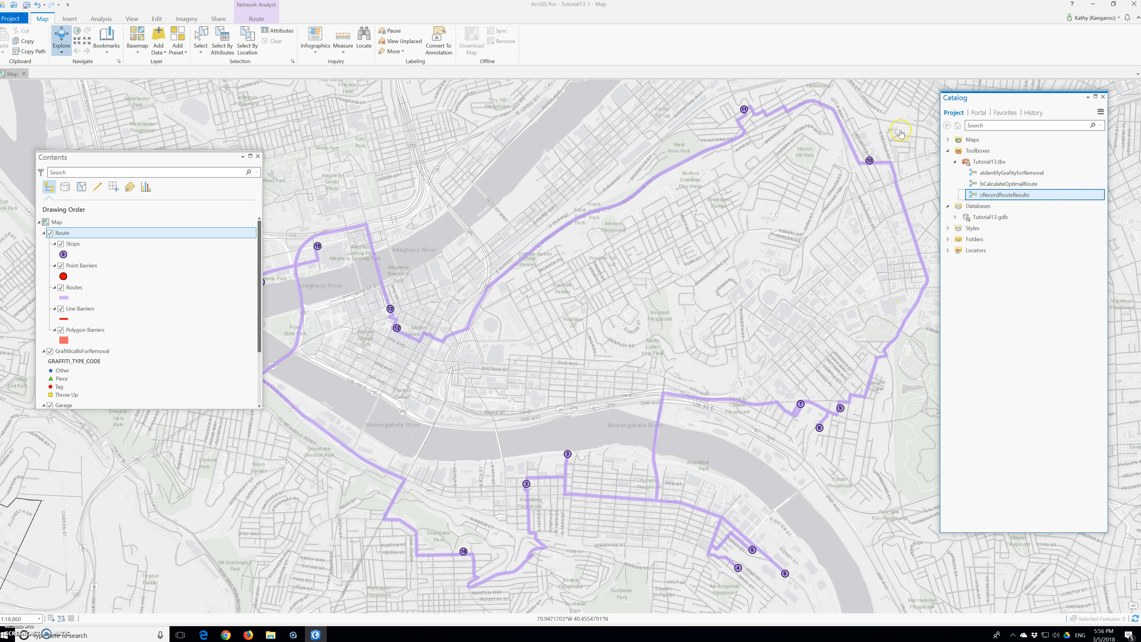
Step: Open the cRecordRouteResults model for editing in a floating window and enlarge it over the map, clear of the Catalog
right_click(989, 196)
click(1003, 212)
drag(63, 74, 829, 304)
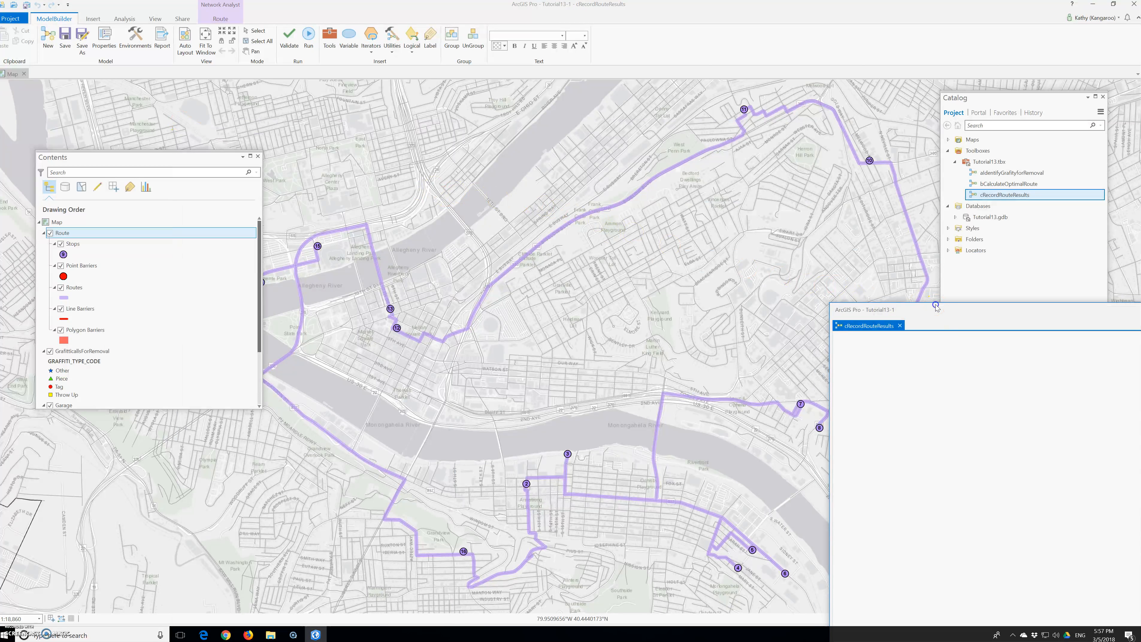
drag(940, 315, 190, 109)
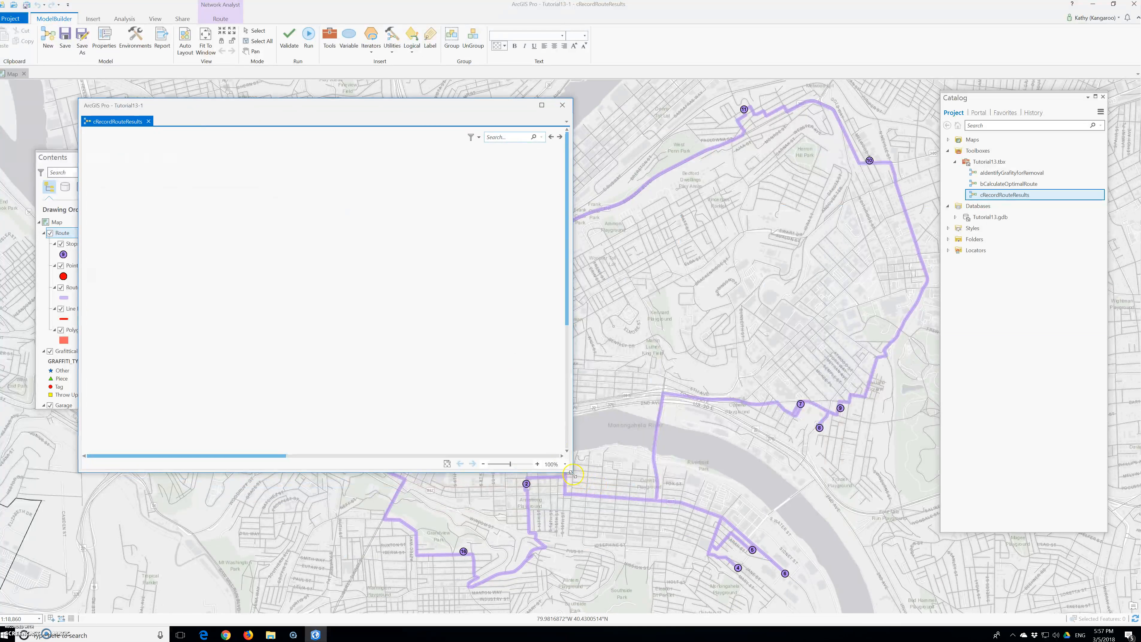
drag(572, 472, 626, 516)
Step: Search the geoprocessing tools for directions and add the Directions tool to the model
click(329, 39)
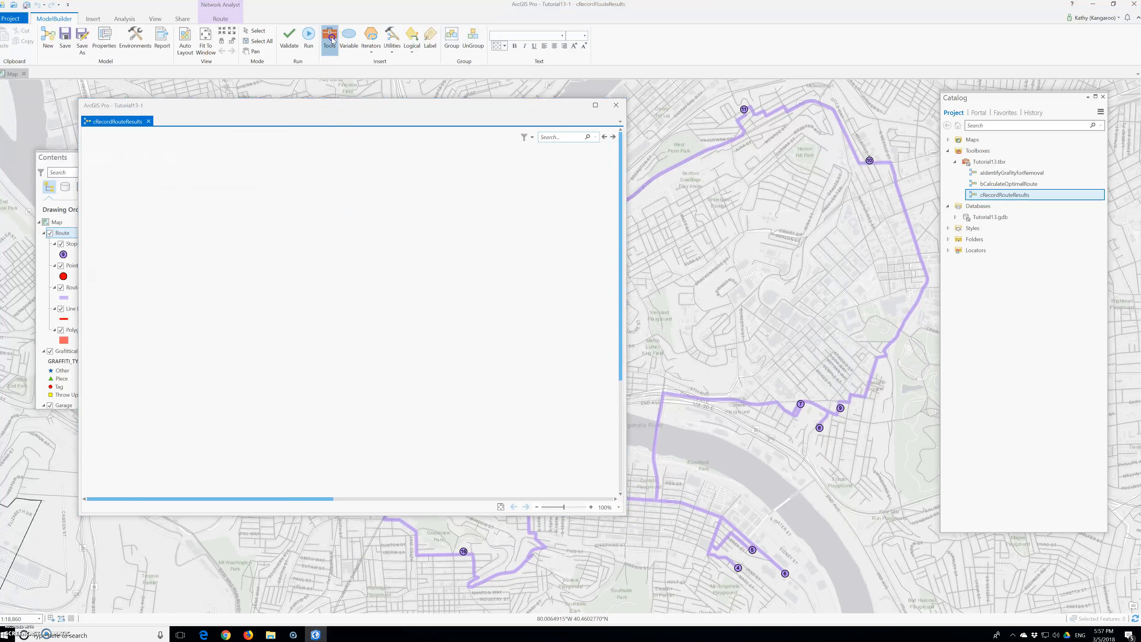
text(solve)
drag(784, 176, 740, 178)
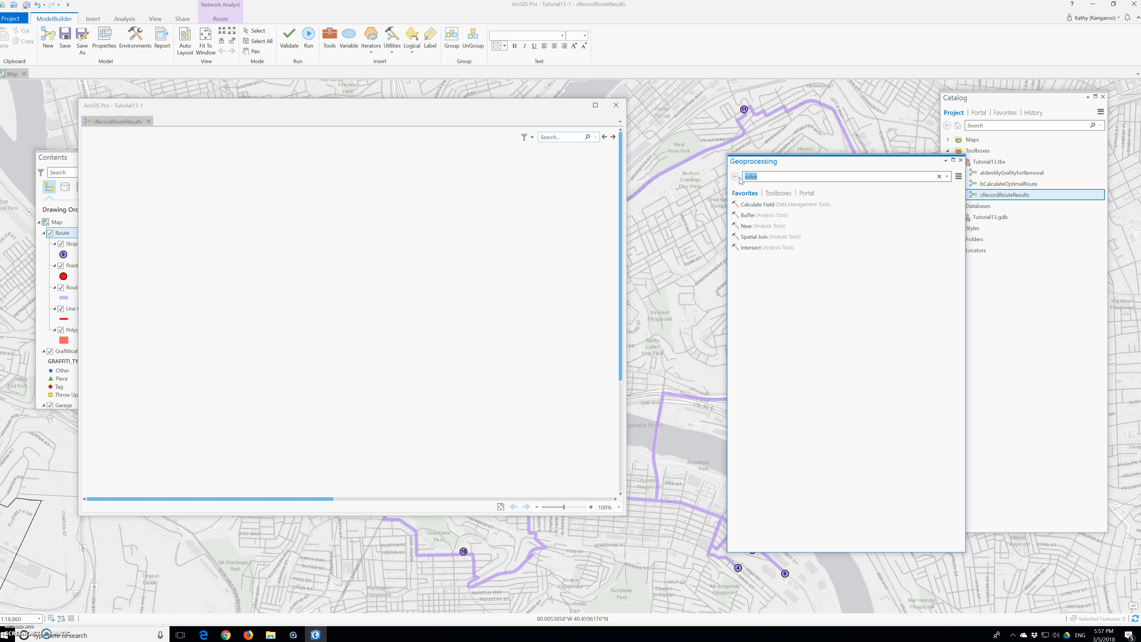
text(directions)
drag(751, 198, 285, 154)
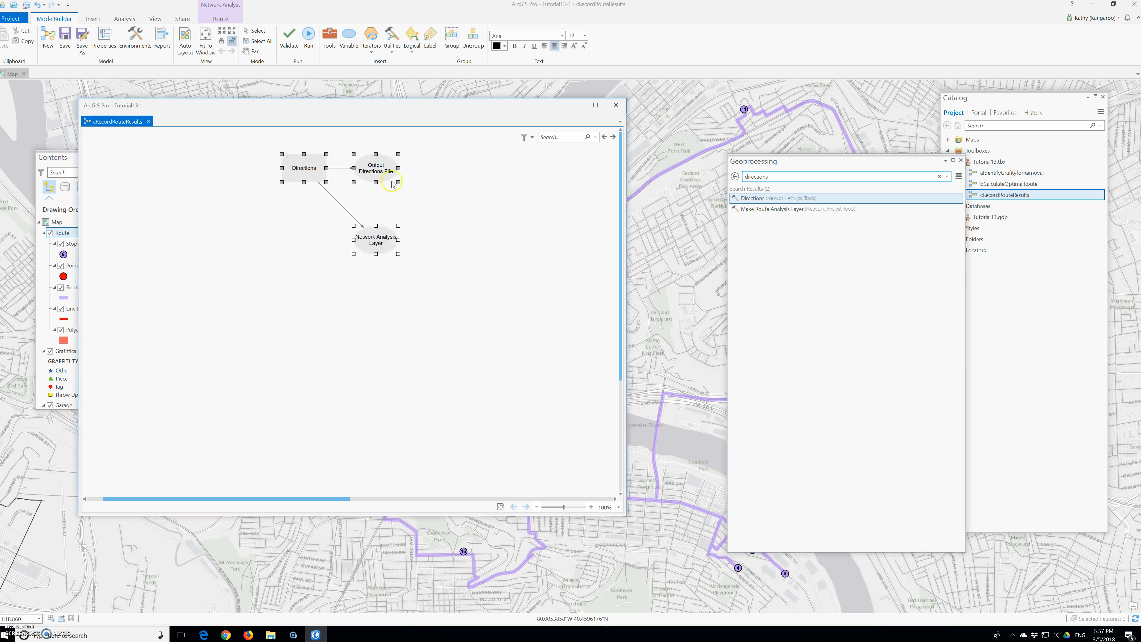
Step: Search the geoprocessing tools for copy tools and add Copy Features to the model below Directions
drag(770, 177, 722, 178)
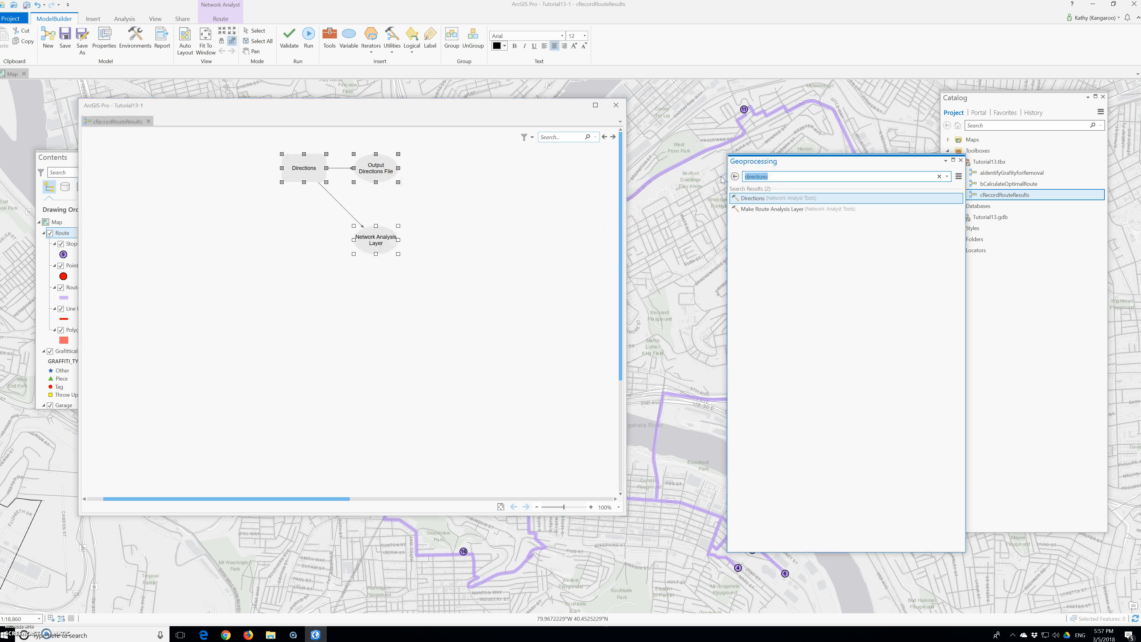
text(cop)
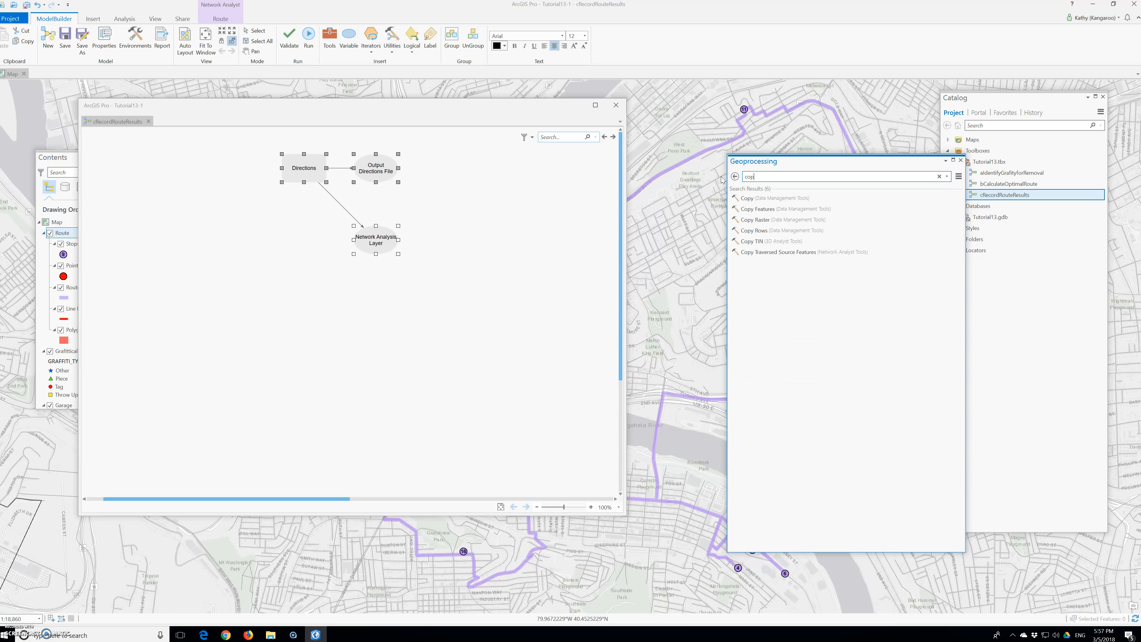
drag(758, 209, 314, 302)
Step: Search for the Calculate Field tool and add it to the model twice, below Copy Features
click(755, 177)
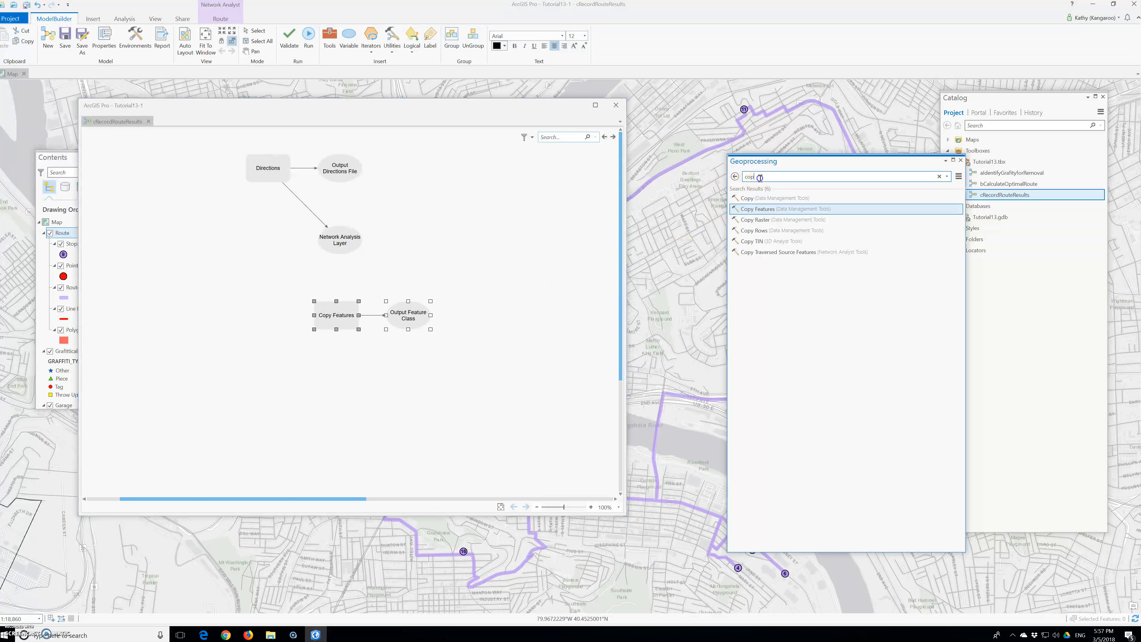
text(calculate field)
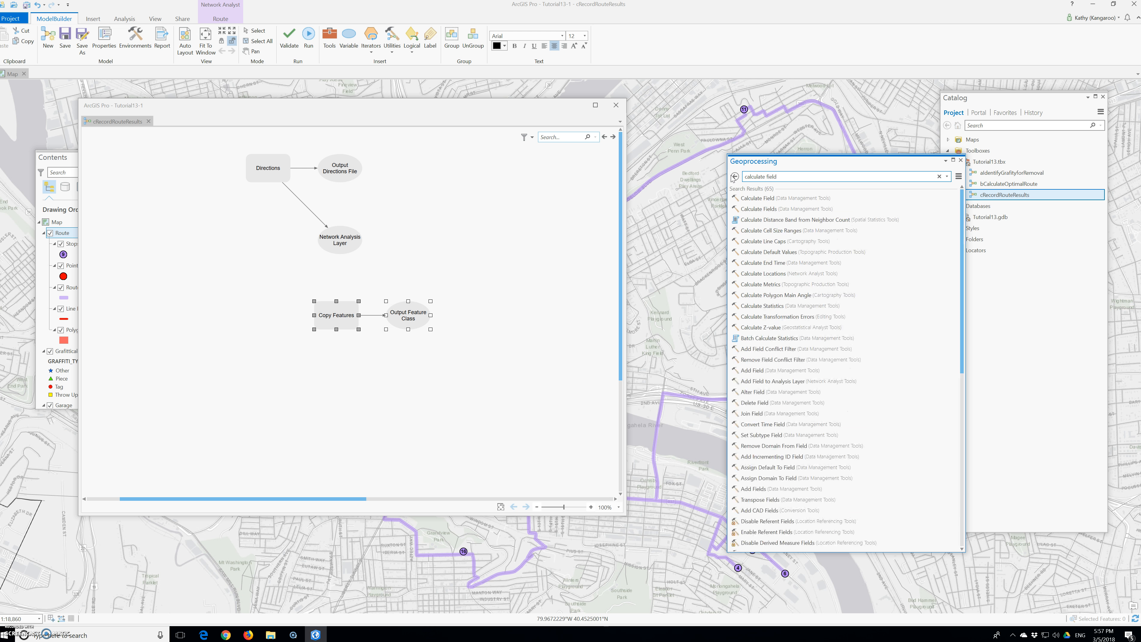
drag(756, 198, 272, 372)
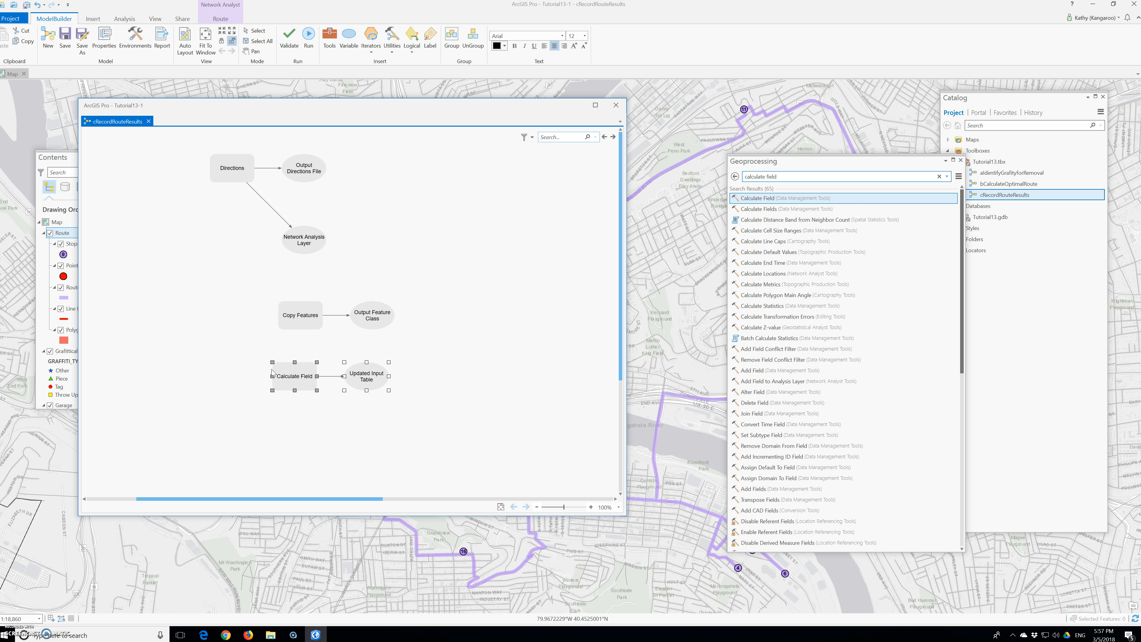
click(745, 200)
drag(746, 200, 248, 428)
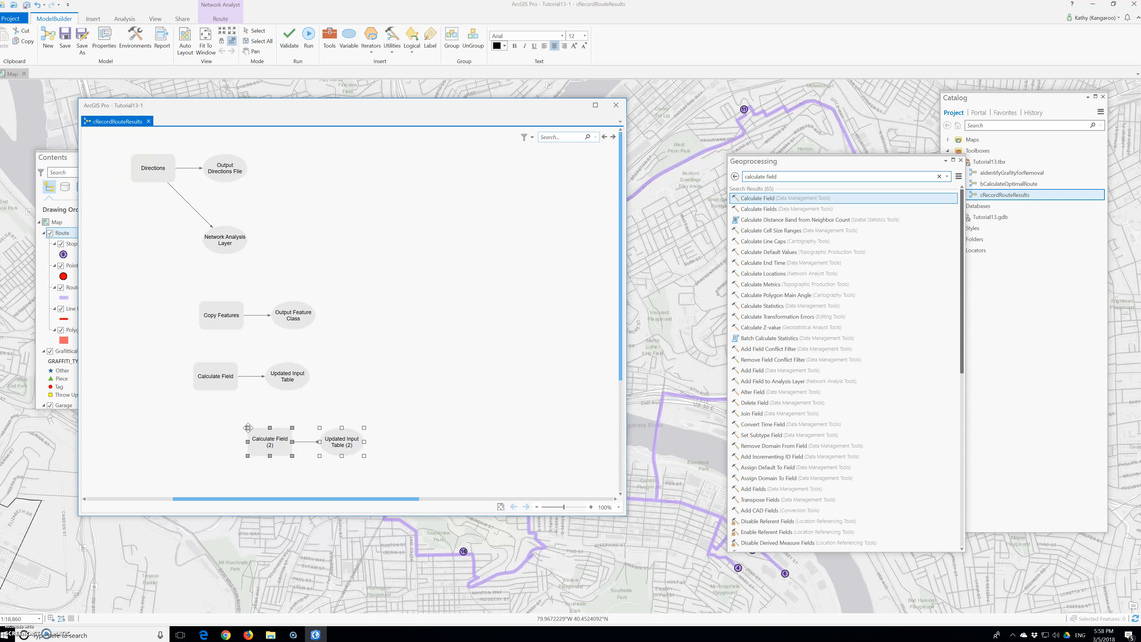
right_click(409, 286)
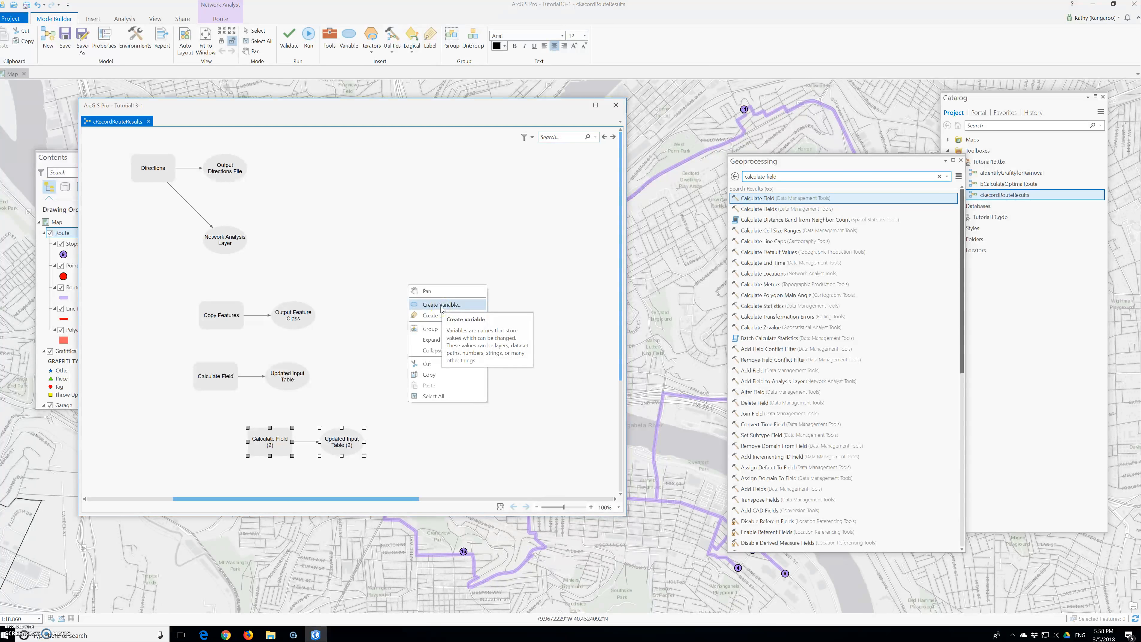
click(413, 254)
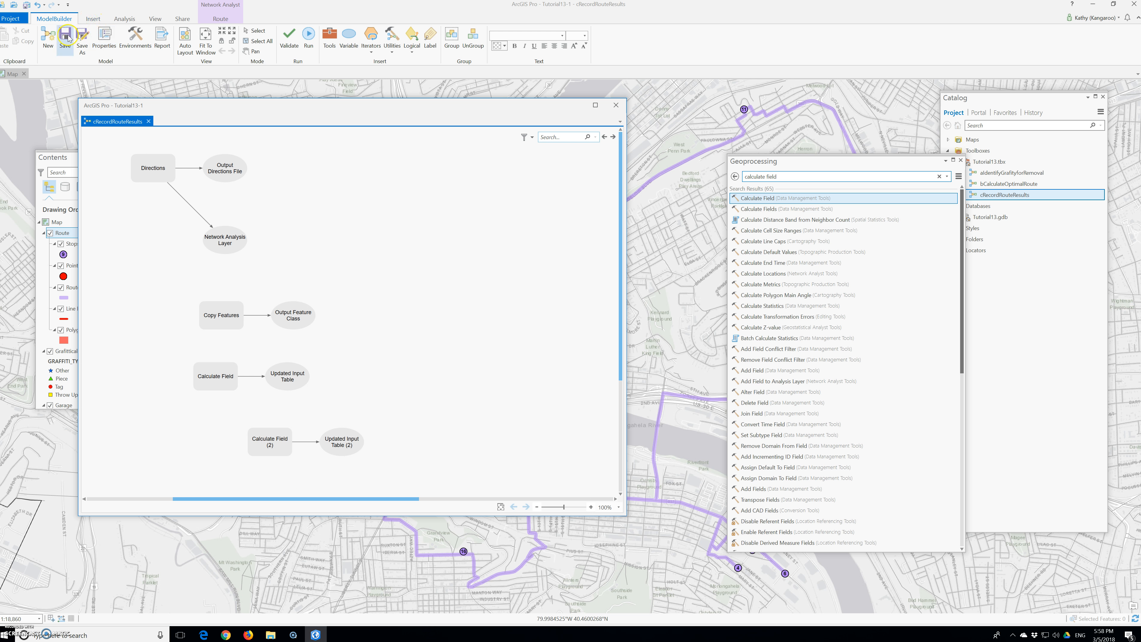
click(92, 21)
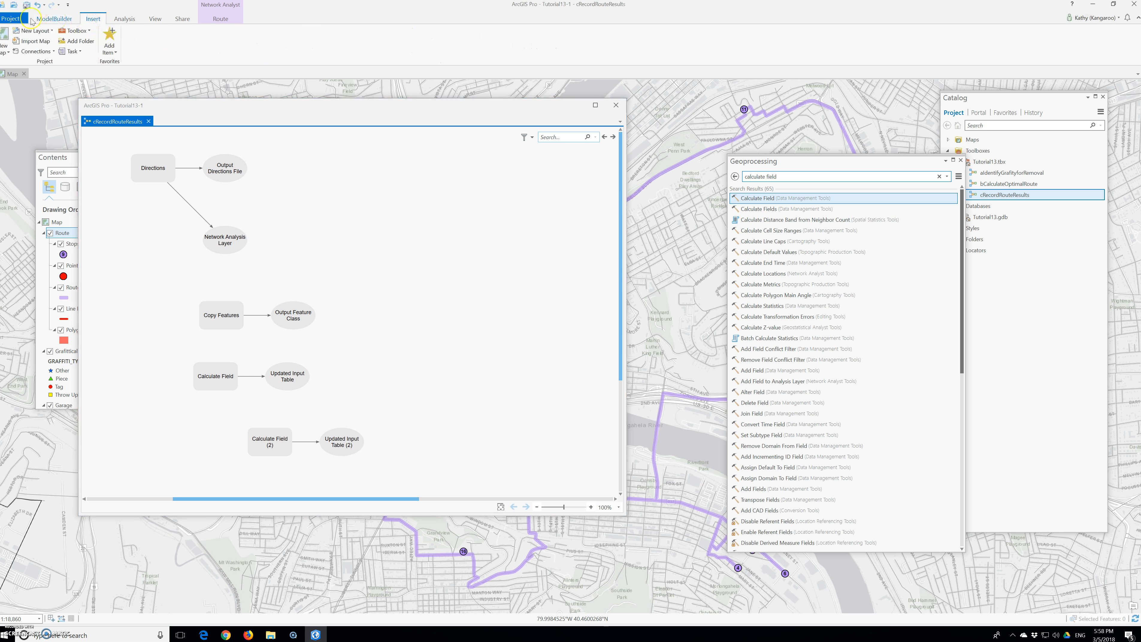
Step: Add a String variable to the model and enlarge its oval in the empty area beside the Network Analysis Layer output
click(53, 19)
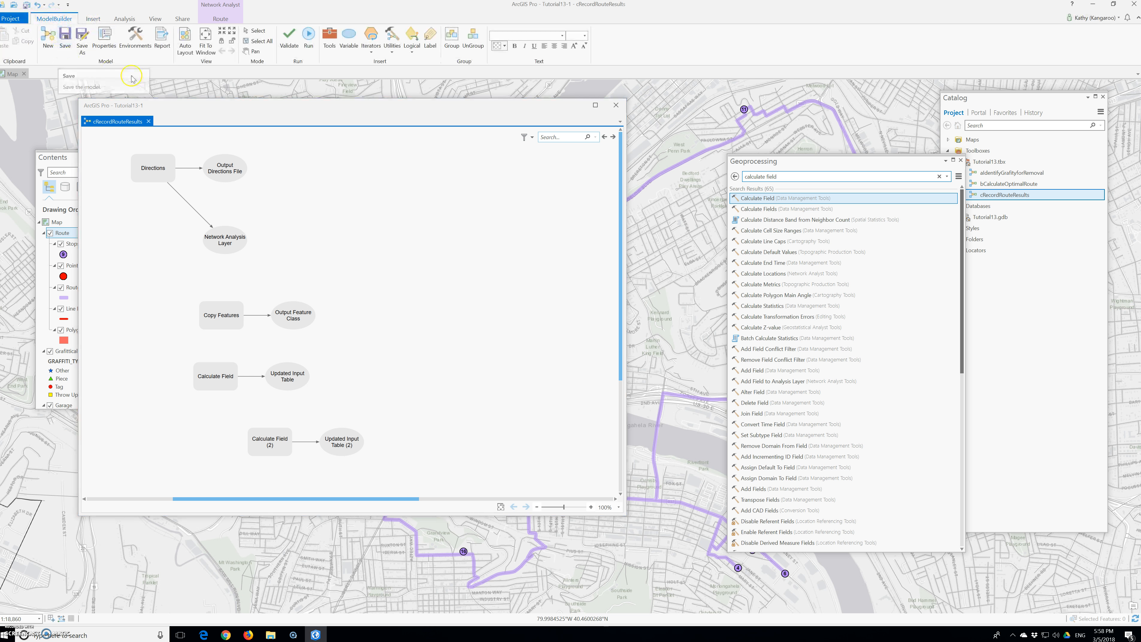
click(349, 36)
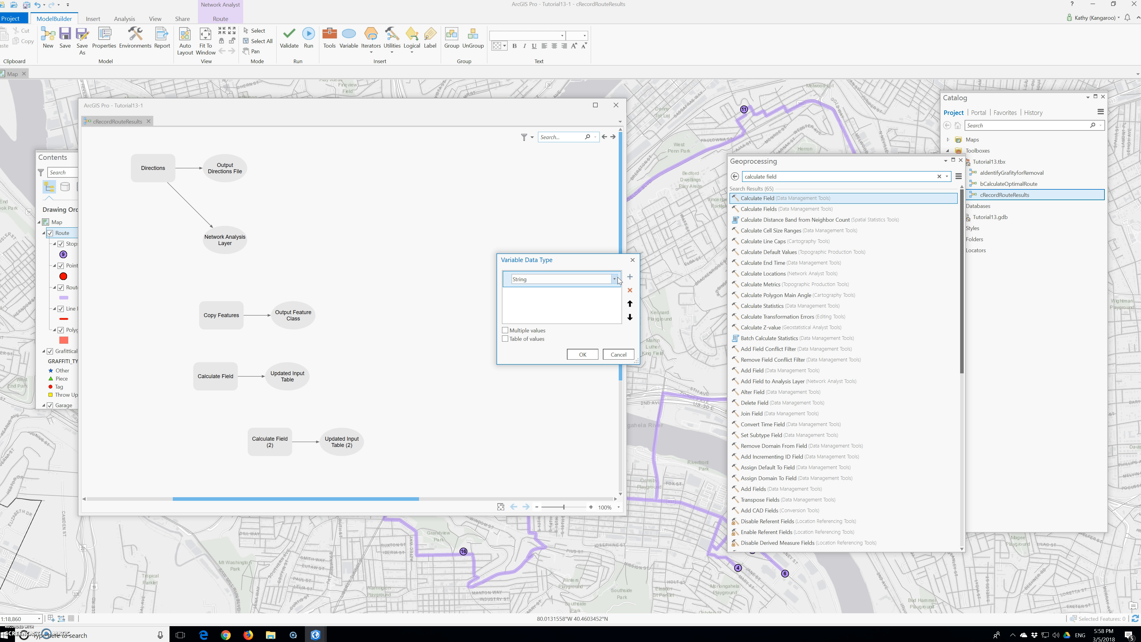
click(578, 356)
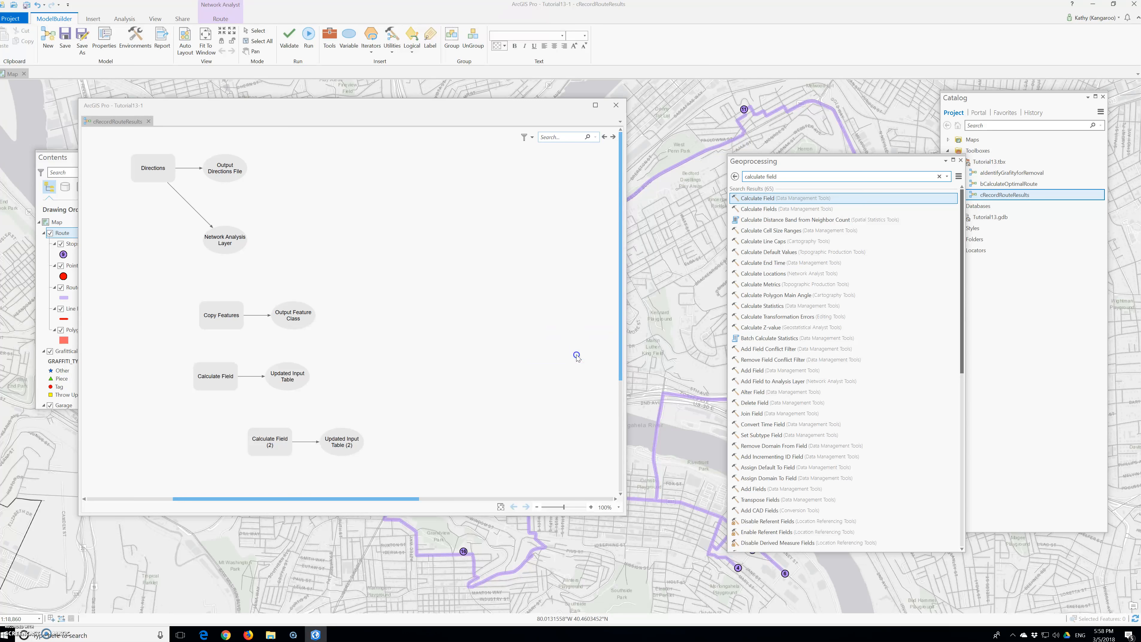
drag(205, 240, 459, 277)
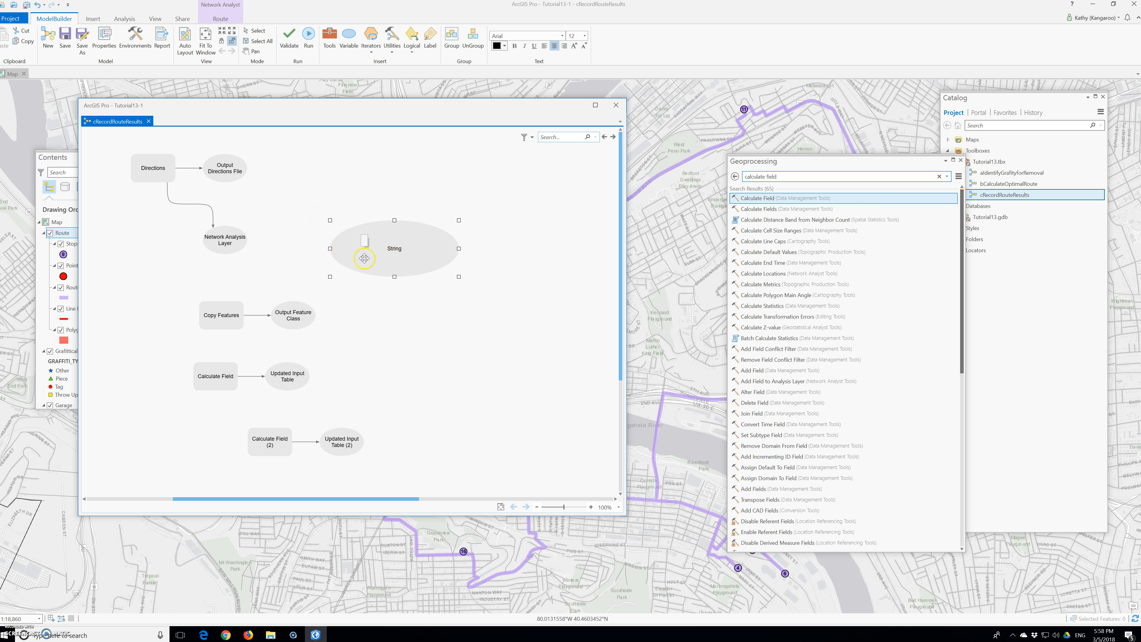
Step: Rename the String variable RouteName
right_click(393, 246)
click(415, 295)
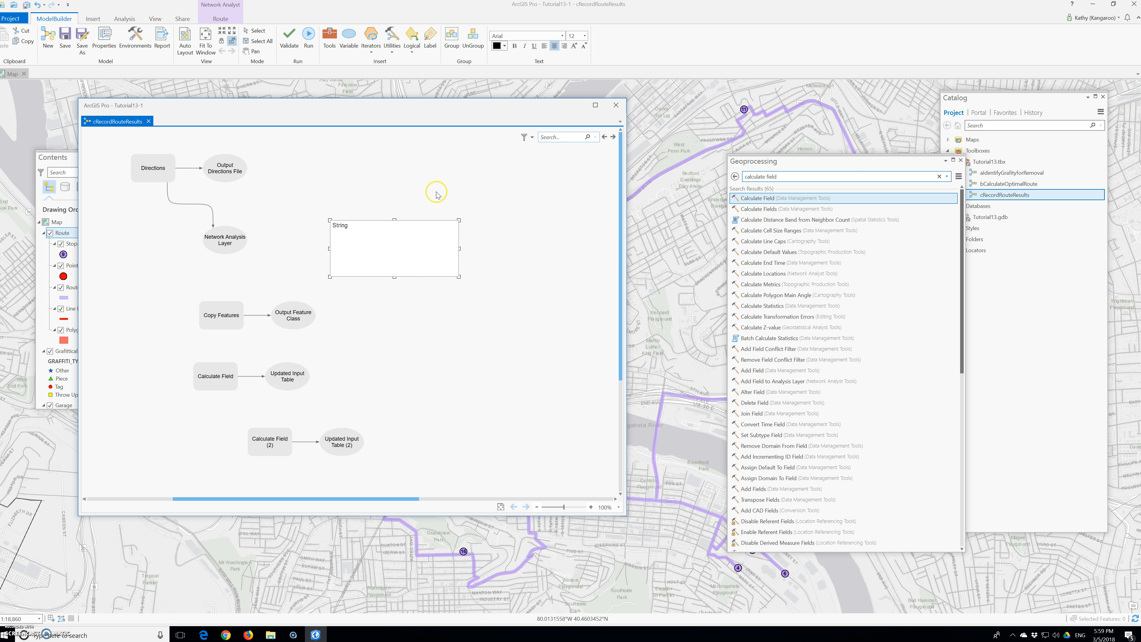
drag(373, 221, 301, 216)
text(Retou)
key(BackSpace)
key(BackSpace)
key(BackSpace)
key(BackSpace)
text(outeName)
click(429, 298)
click(387, 247)
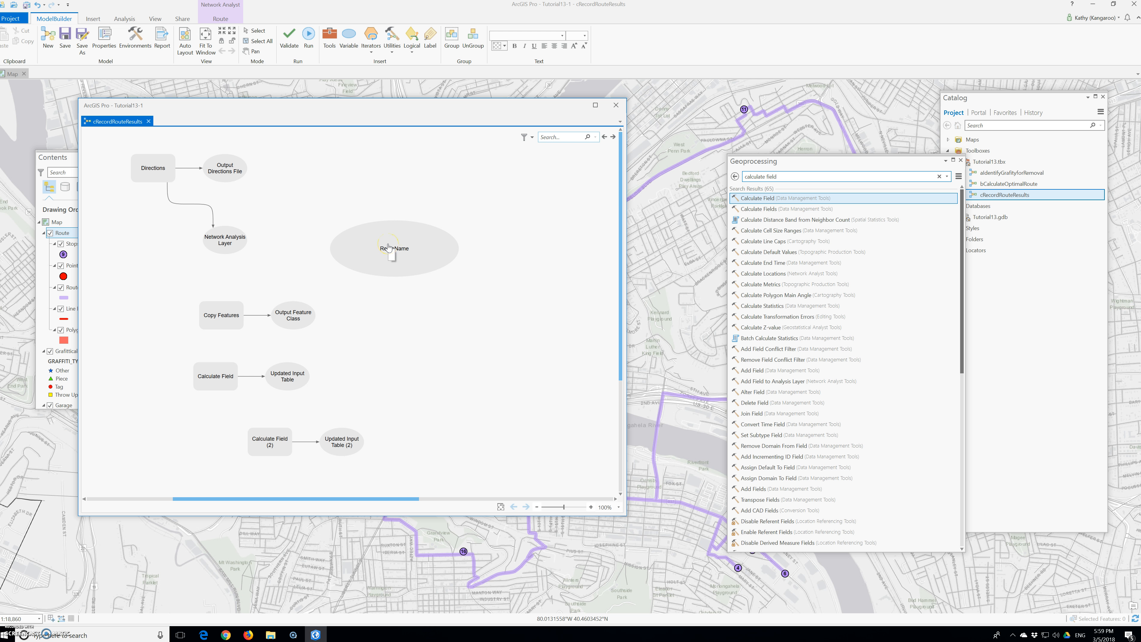
Step: Set the RouteName variable's value to 20160613 and make it a model parameter
right_click(388, 247)
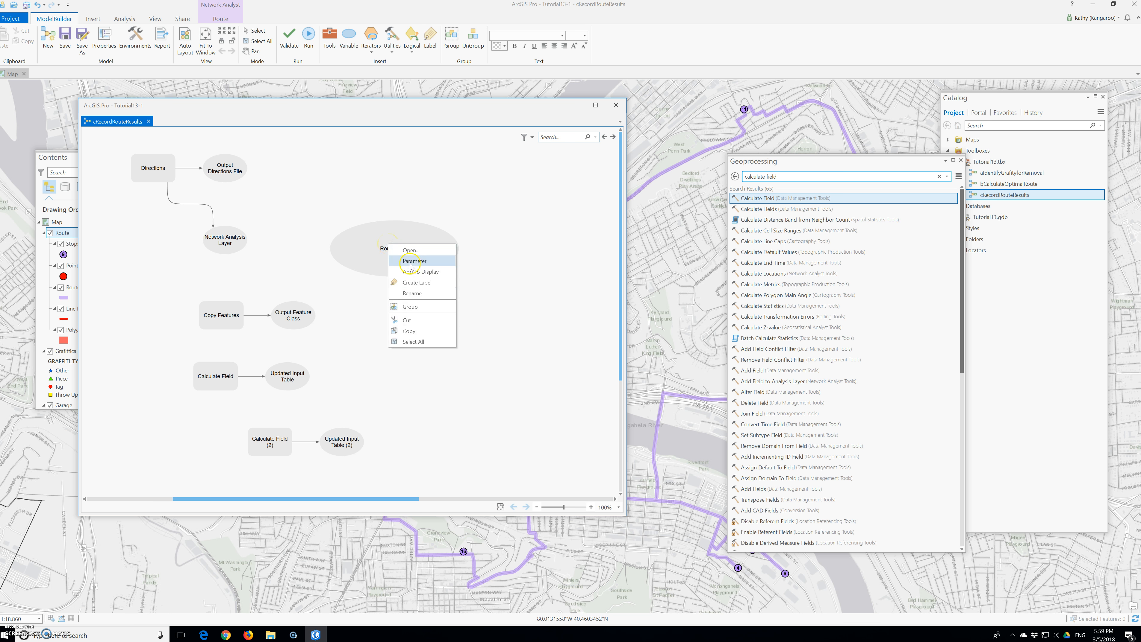
click(410, 251)
click(489, 252)
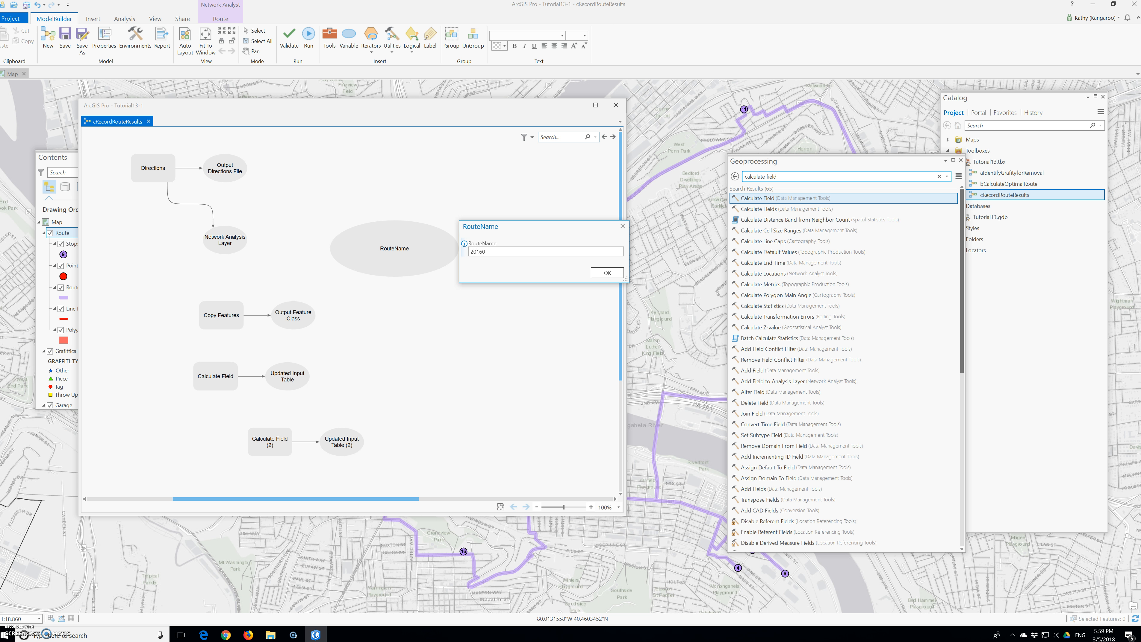
click(602, 272)
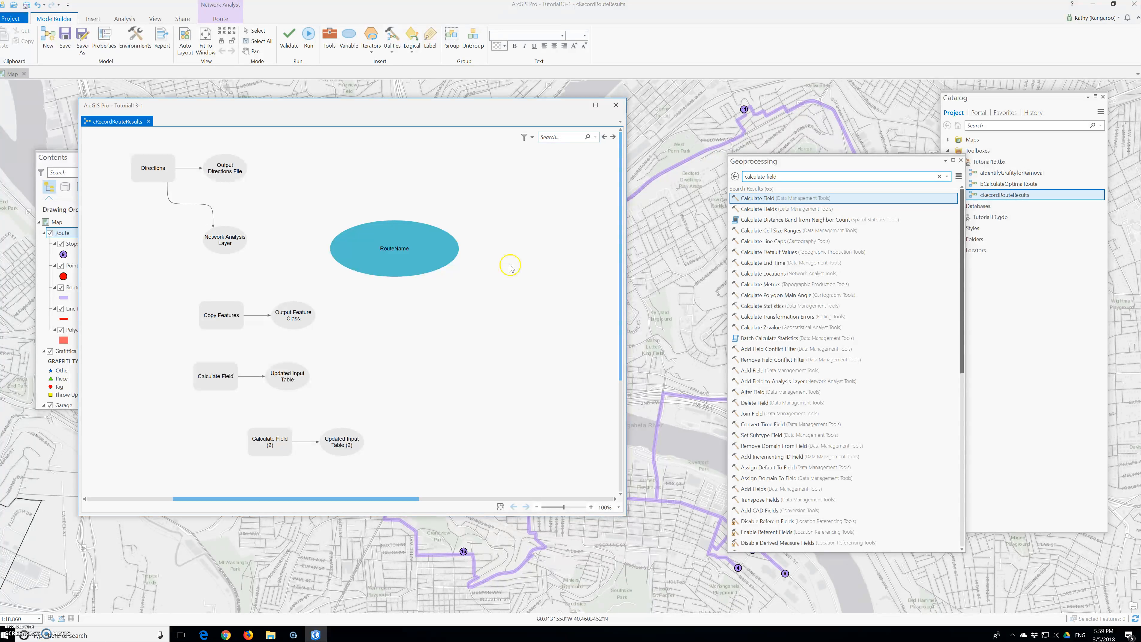
right_click(402, 263)
click(416, 276)
Step: Open the Directions tool and set its input network analysis layer to Route and its output file type to Text
click(156, 163)
double_click(156, 163)
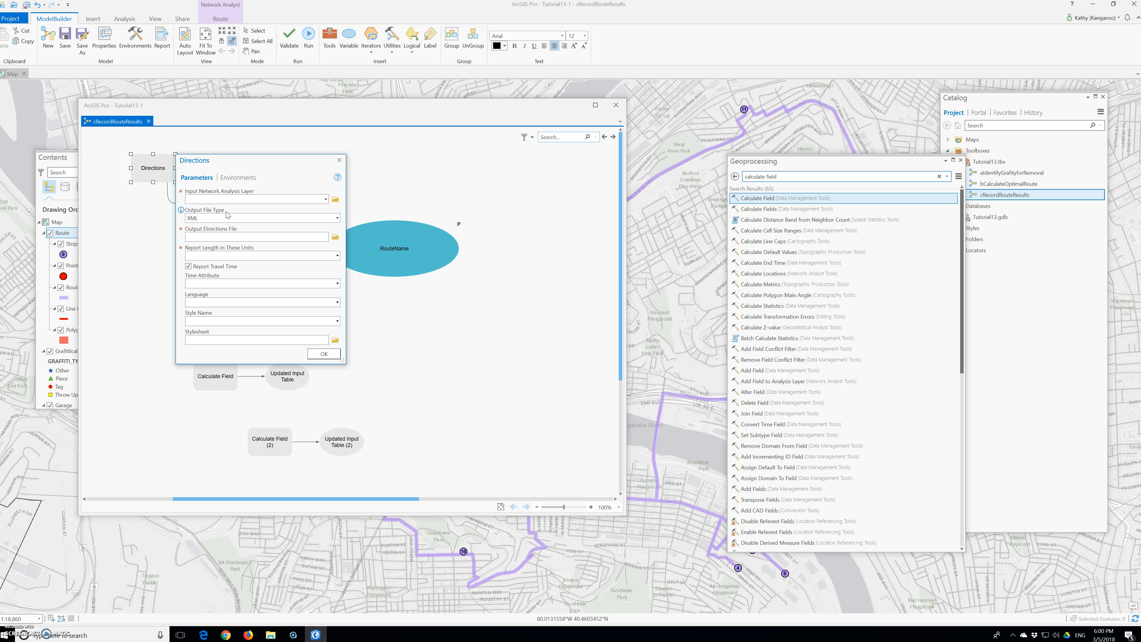
click(326, 200)
click(243, 211)
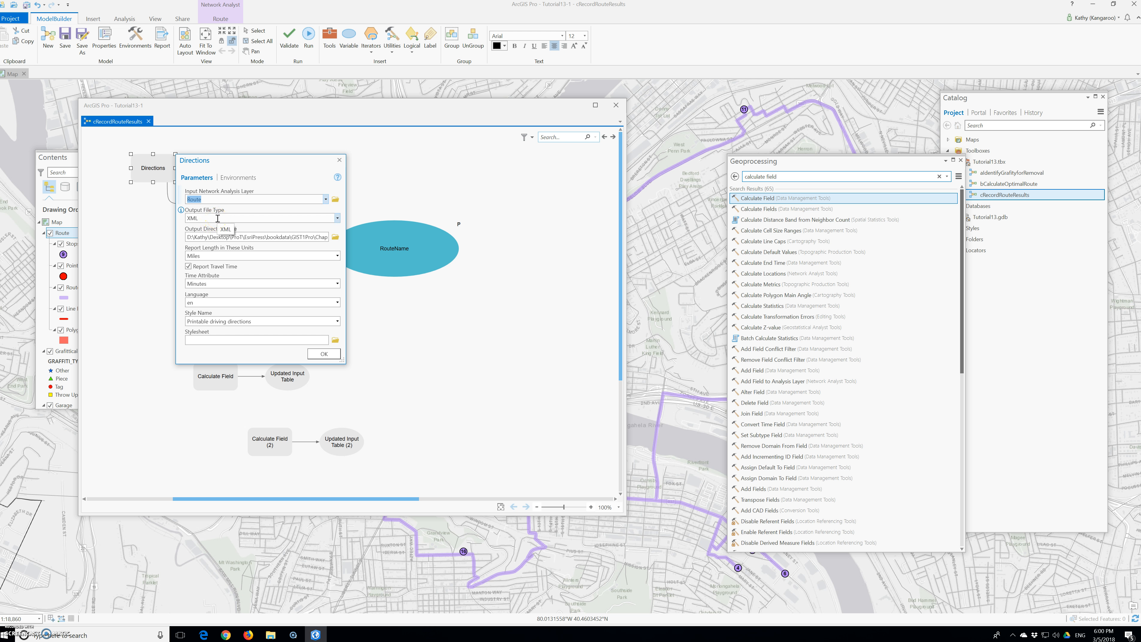
click(337, 218)
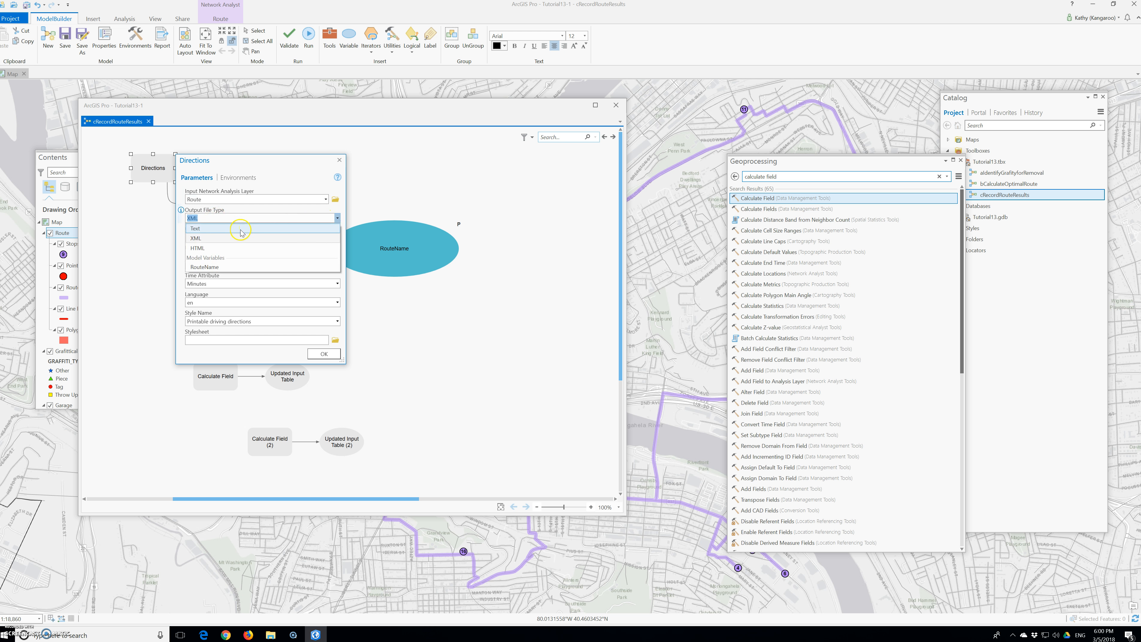
click(219, 229)
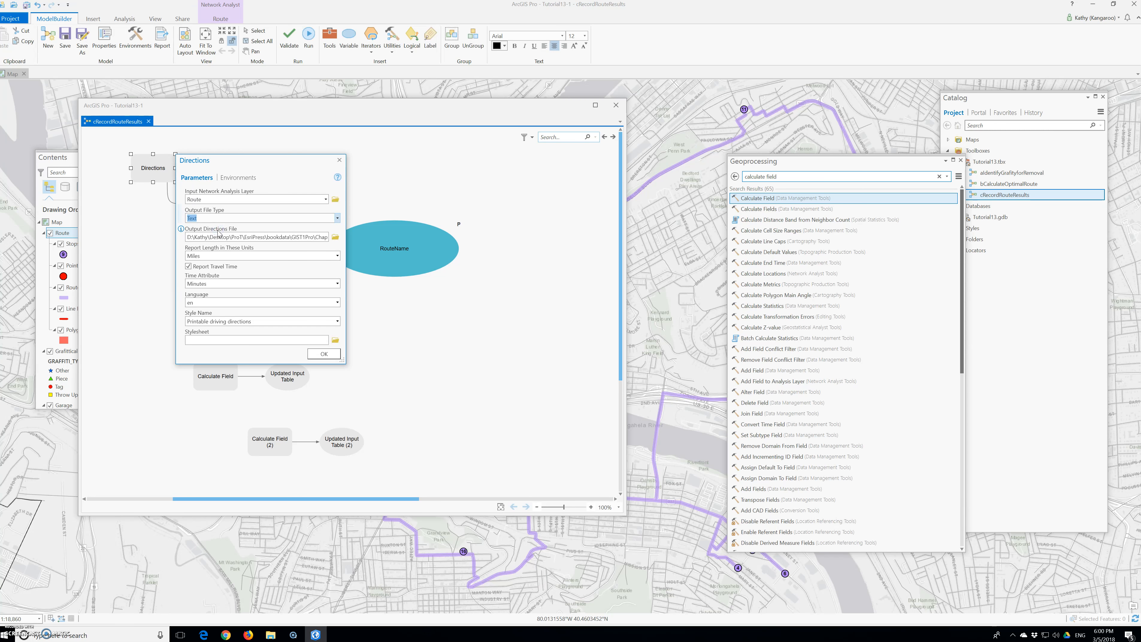
Step: Name the output directions file Route%RouteName%.txt in the Tutorials folder and apply the Directions settings
click(311, 236)
key(Right)
key(Right)
key(Right)
key(Right)
key(Right)
key(Right)
key(Right)
key(Right)
key(Right)
key(Right)
key(Right)
key(Right)
key(Right)
key(Right)
key(Right)
key(Right)
key(Right)
key(Right)
key(Right)
key(Right)
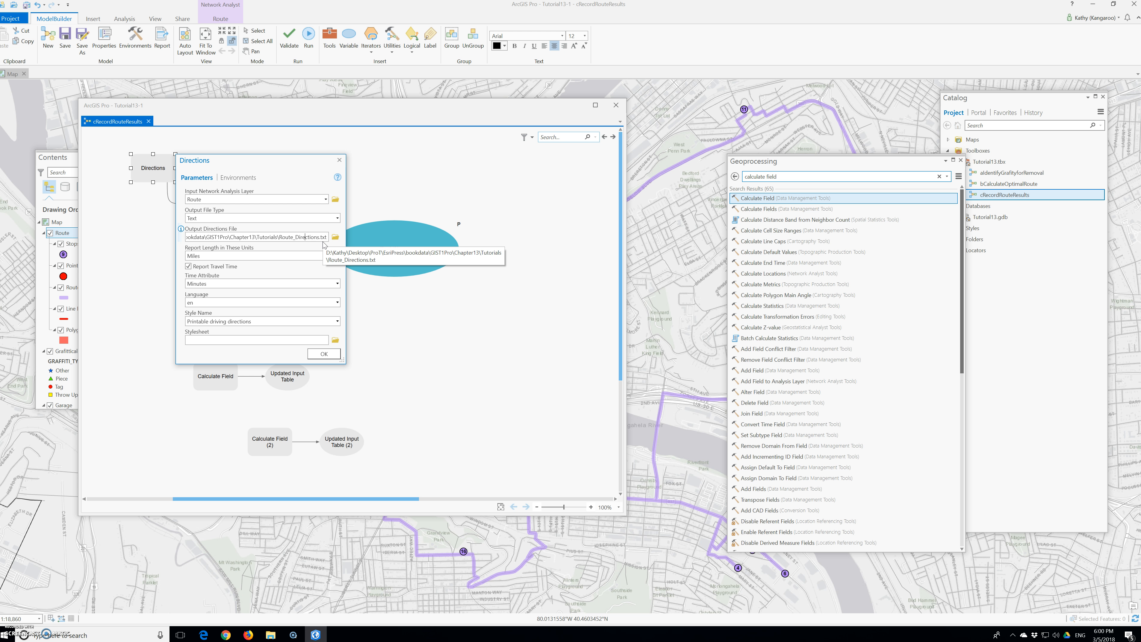
key(BackSpace)
key(BackSpace)
key(BackSpace)
key(BackSpace)
key(BackSpace)
key(BackSpace)
key(BackSpace)
key(BackSpace)
key(BackSpace)
key(BackSpace)
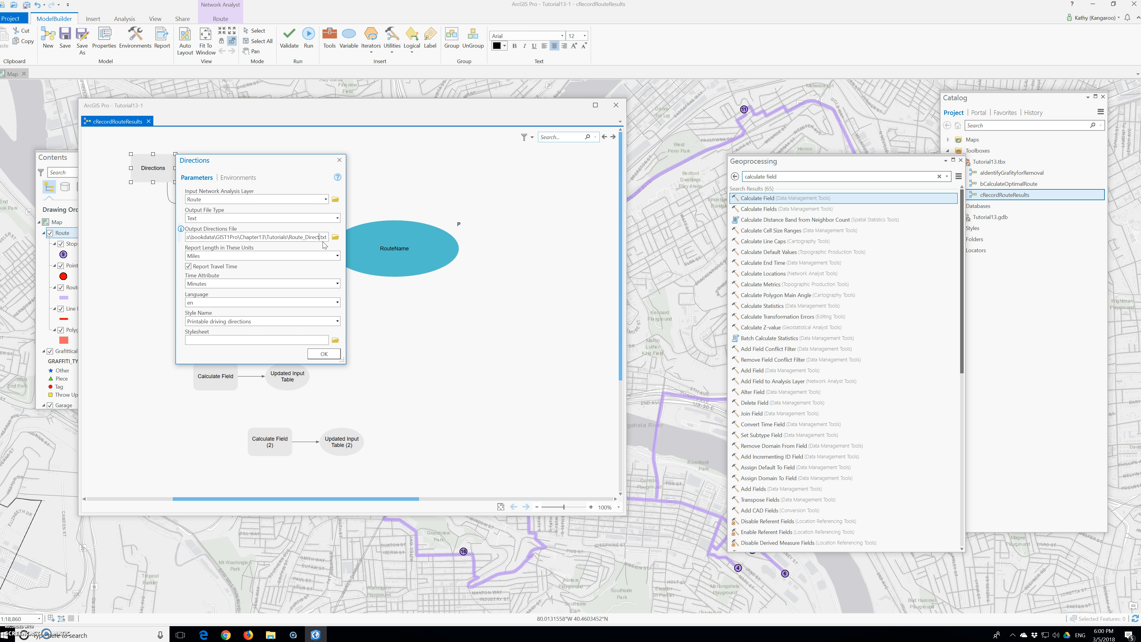
key(BackSpace)
text(%R)
text(Rou)
text(Name)
text(%)
click(211, 245)
click(324, 355)
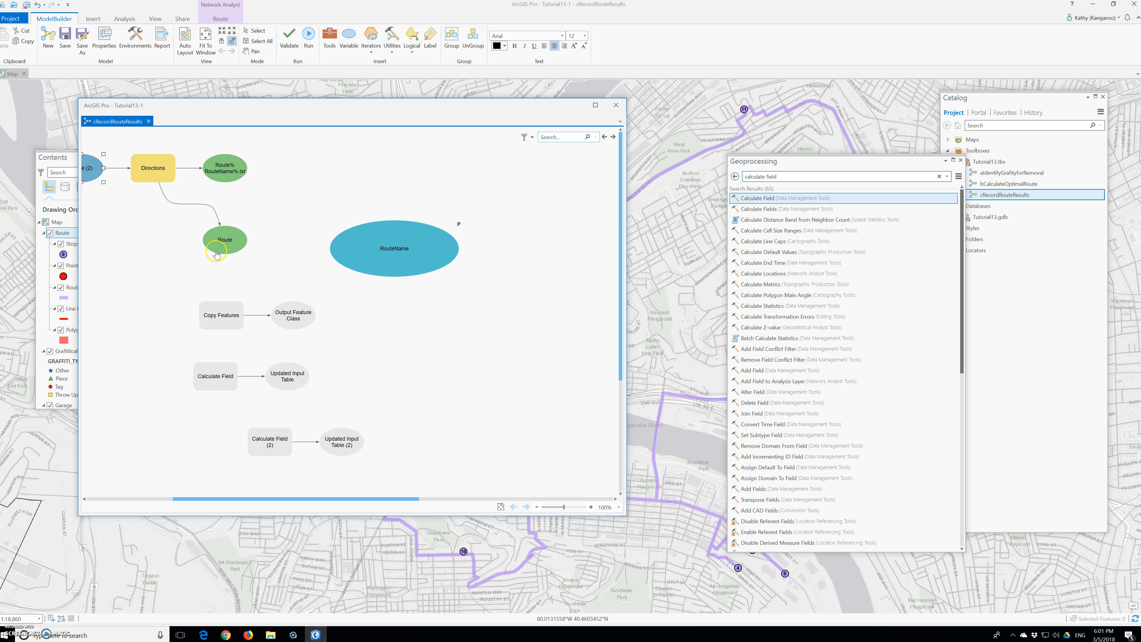
Step: Run the Directions tool within the model and enlarge its run report to read the messages
right_click(162, 177)
click(172, 190)
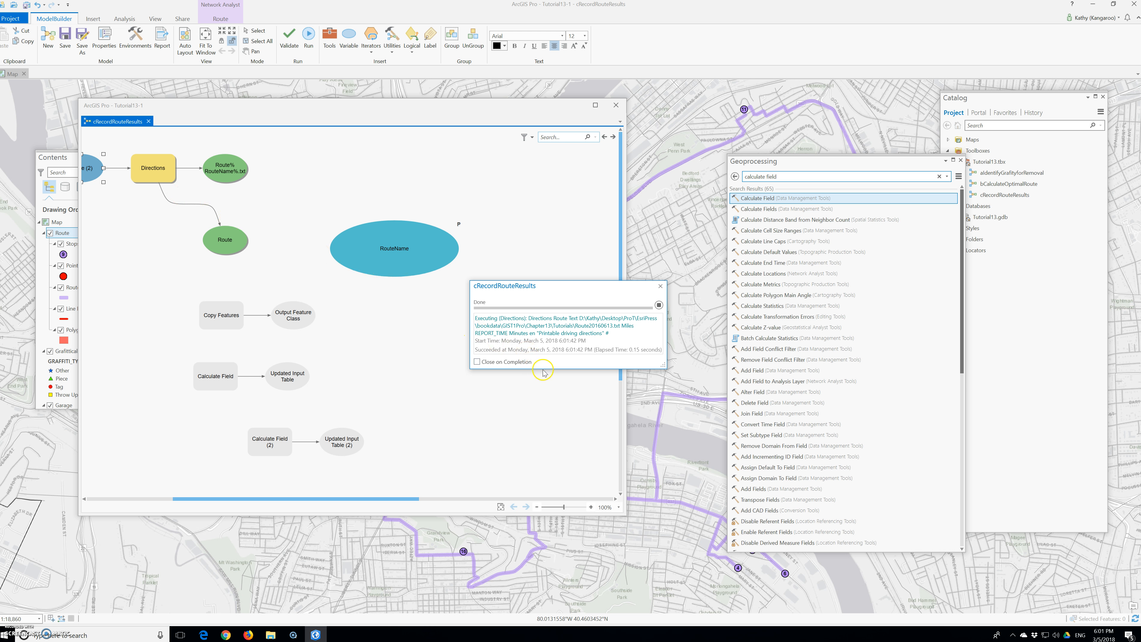
drag(547, 368, 595, 425)
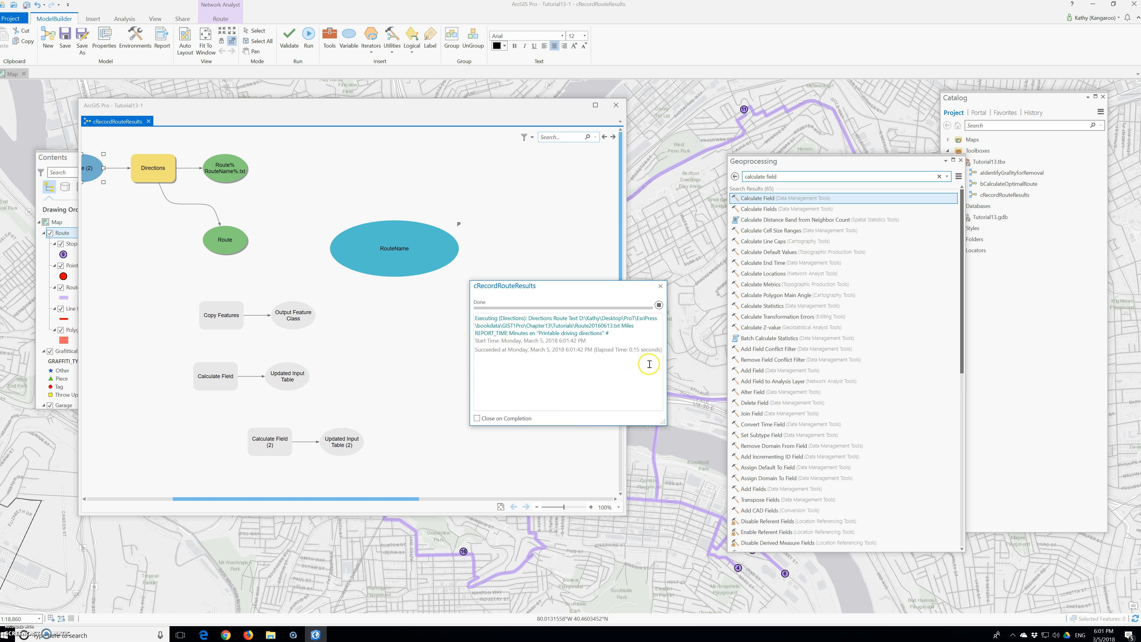
drag(666, 356, 713, 357)
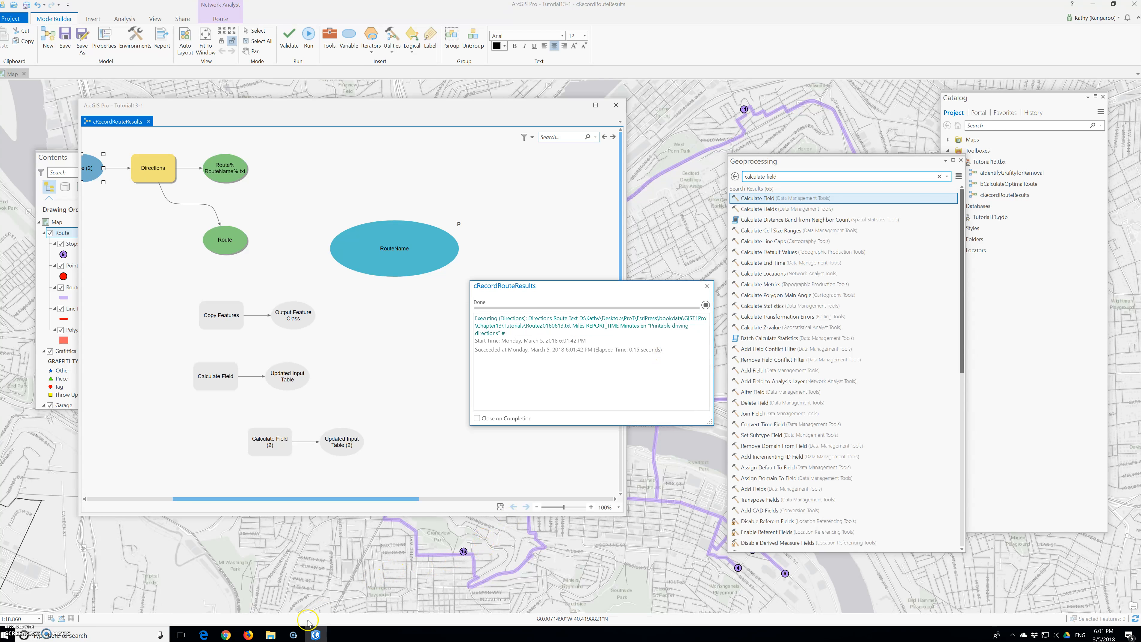
Step: Switch to File Explorer, read the directions in Route20160613.txt from the Tutorials folder, and close the file, folder and run report
click(270, 635)
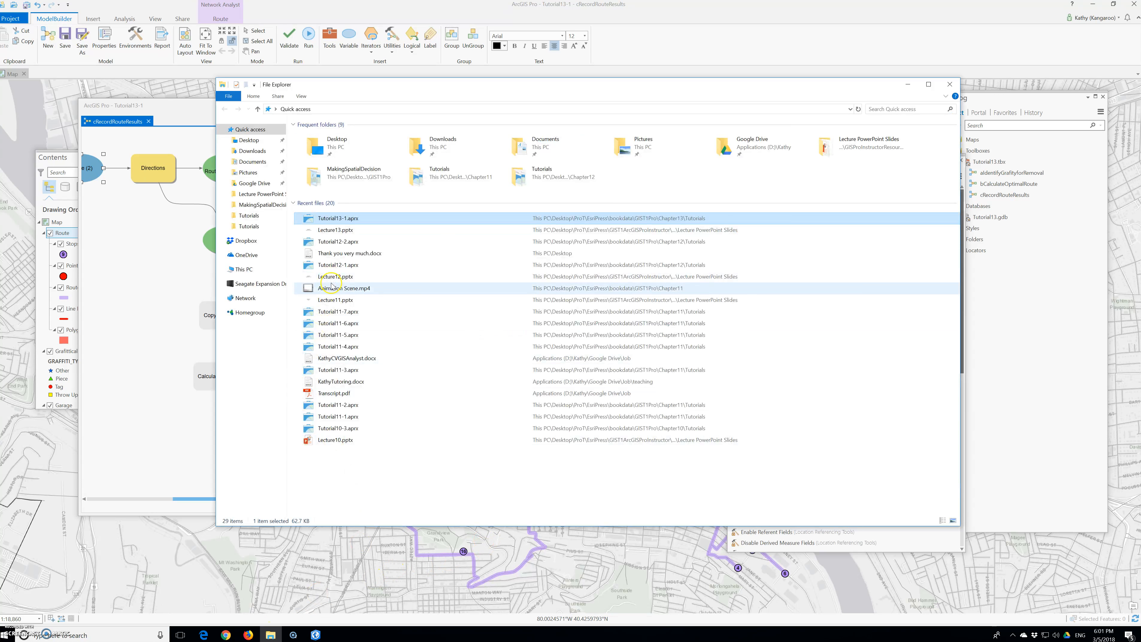
click(322, 218)
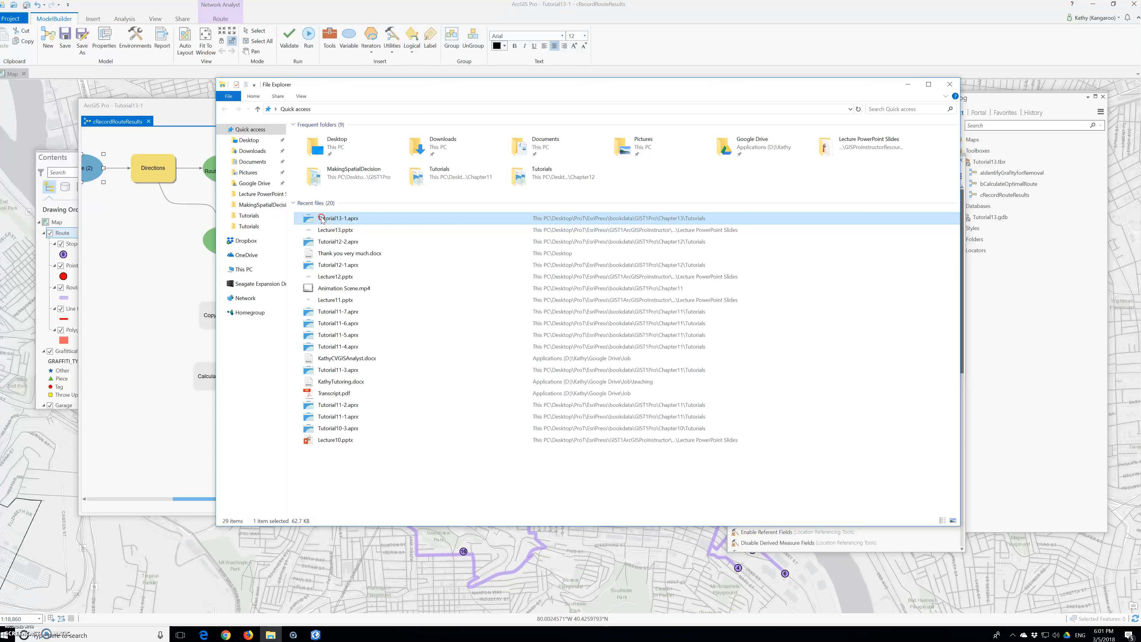
right_click(322, 219)
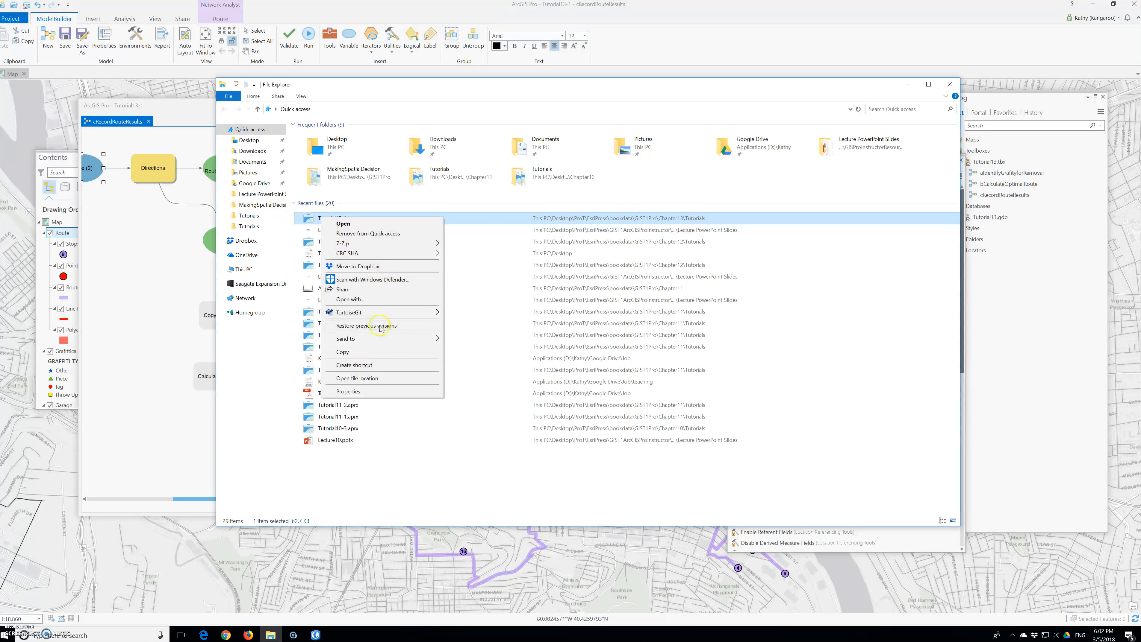
click(374, 378)
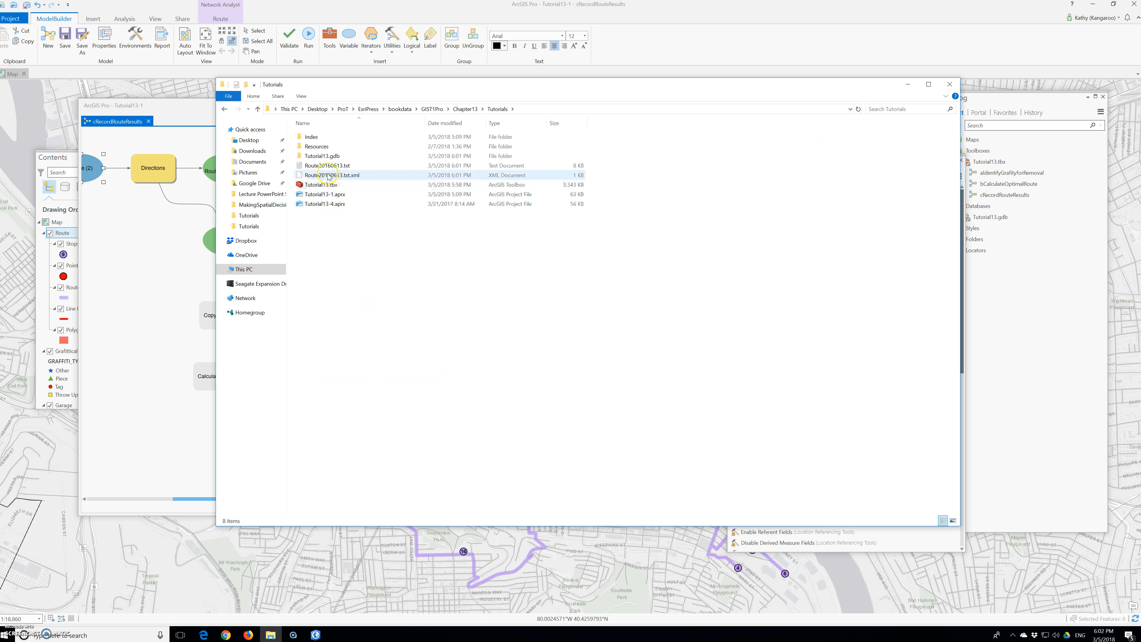
double_click(323, 169)
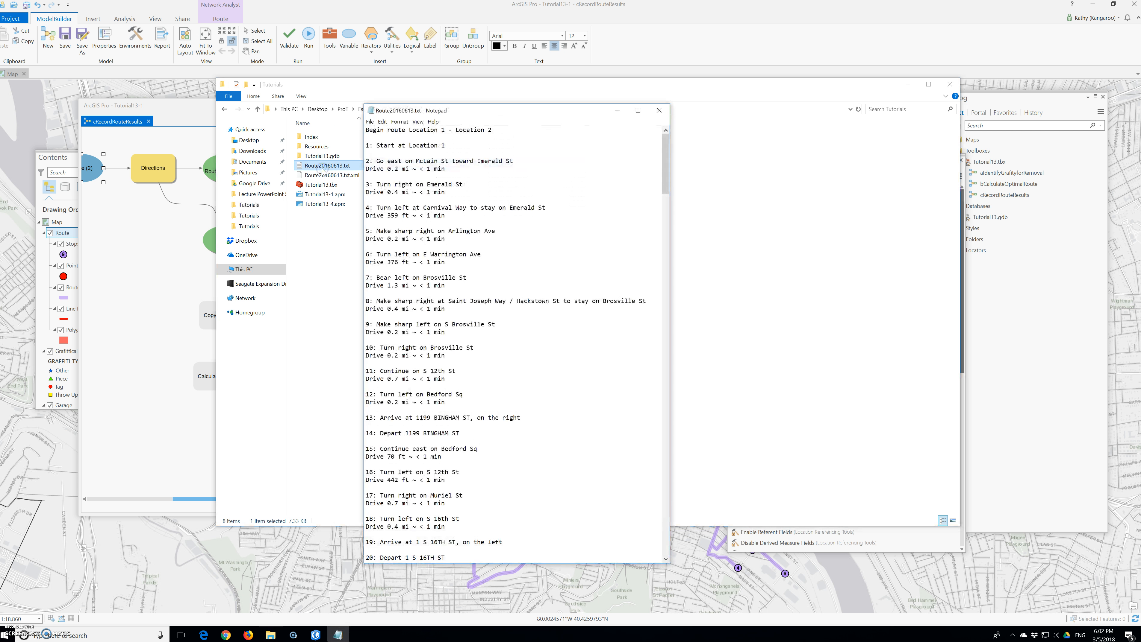
scroll(451, 261, down, 7)
drag(665, 184, 657, 148)
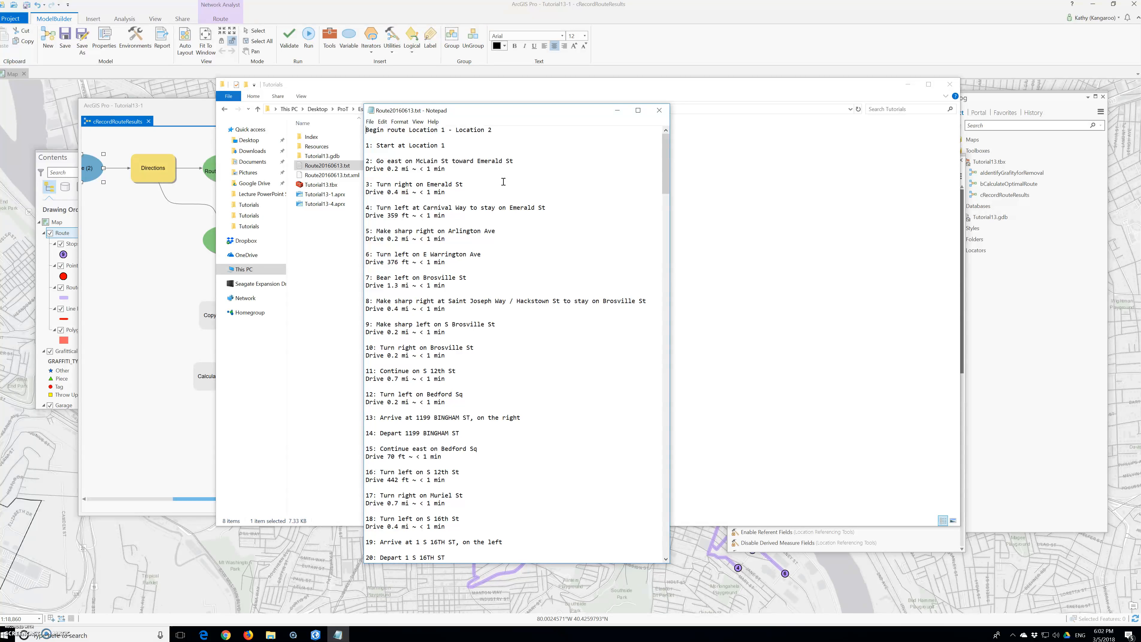
click(659, 110)
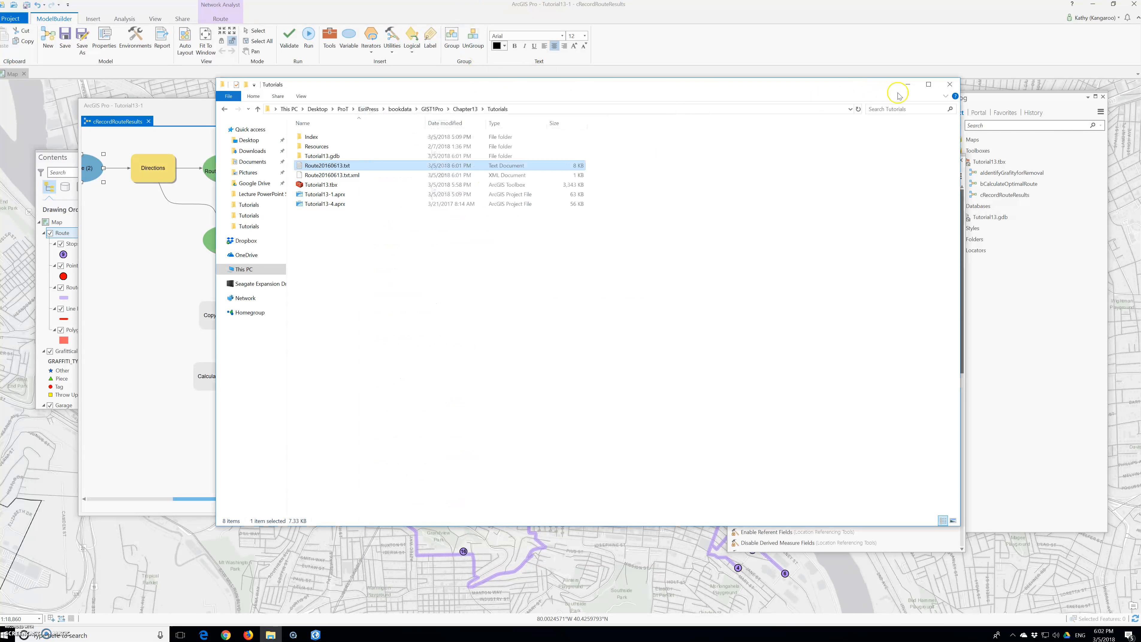
click(949, 84)
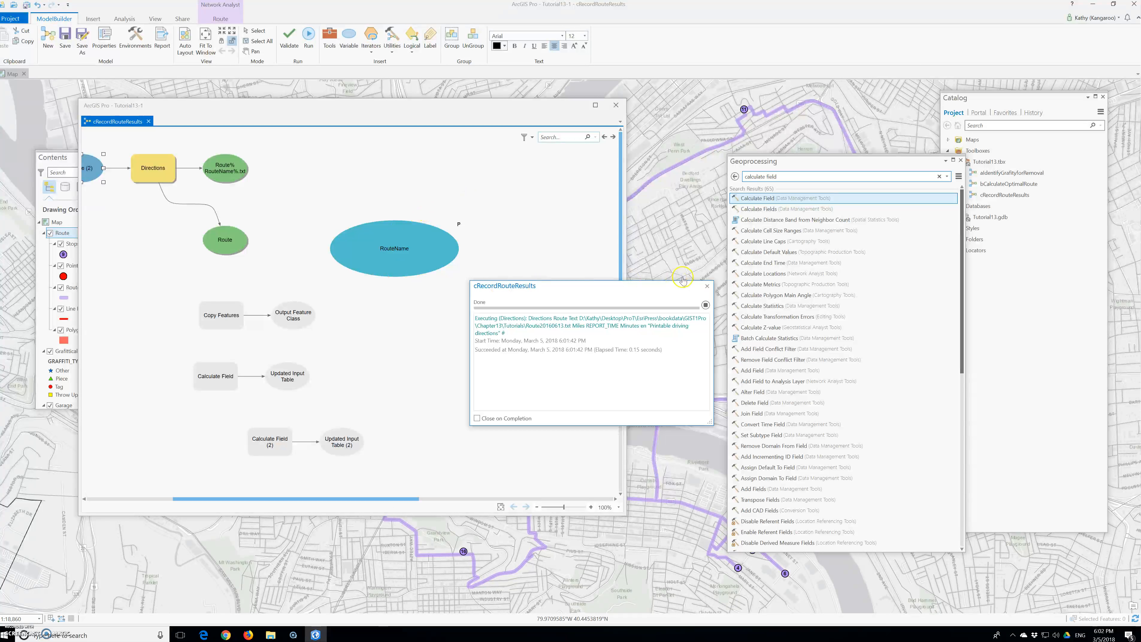
click(706, 286)
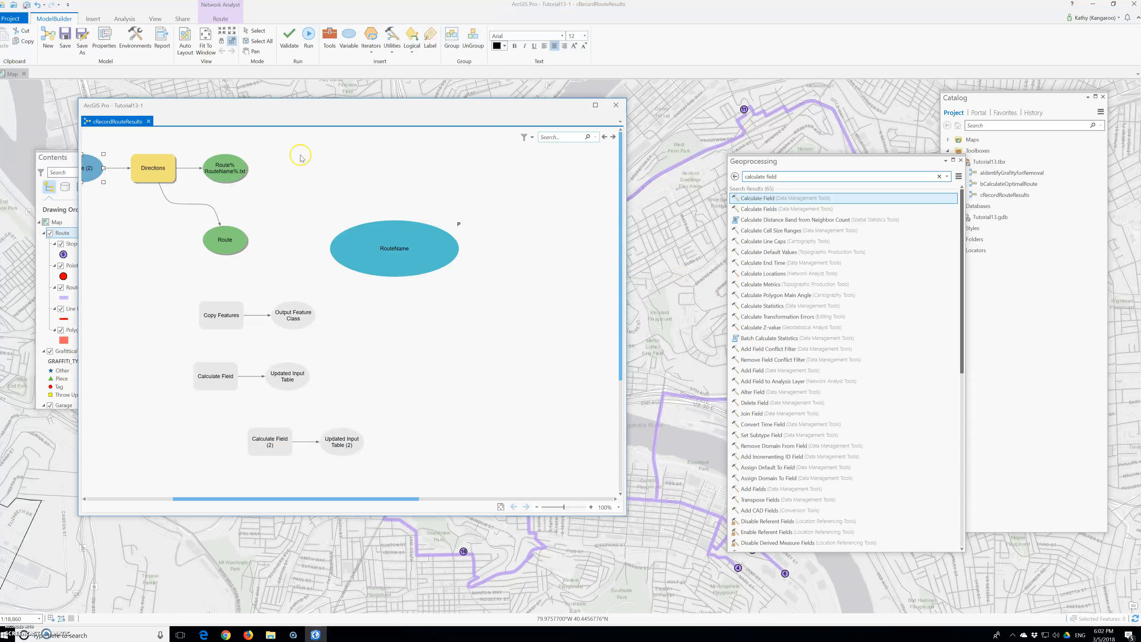
Step: Open the Copy Features tool and choose the Route group's Routes layer as its input features
right_click(216, 318)
click(241, 325)
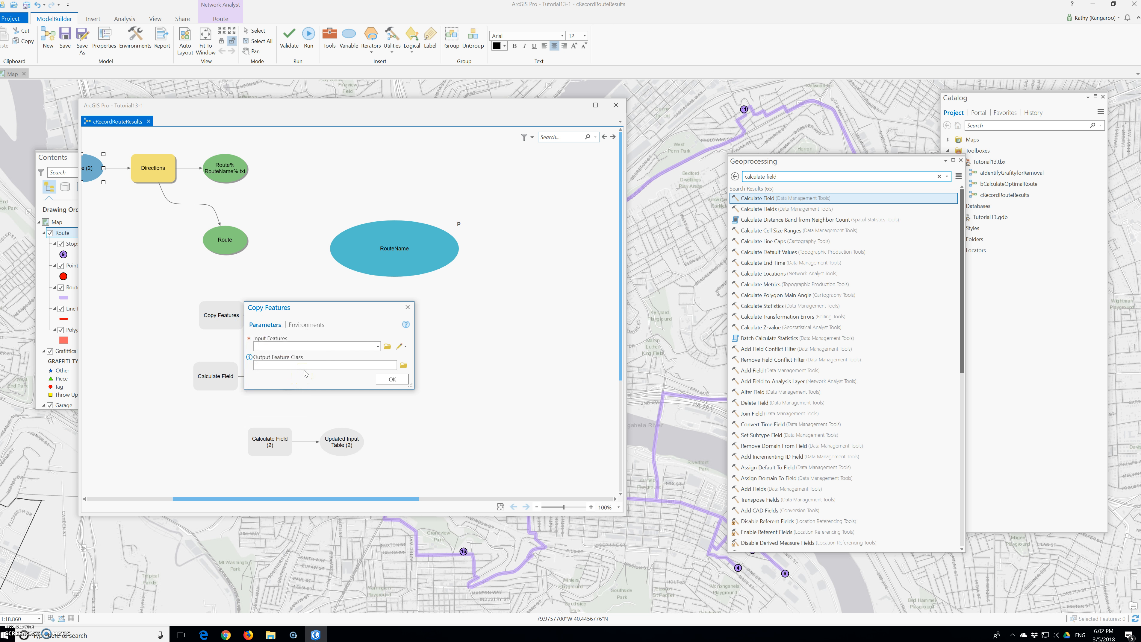
click(378, 346)
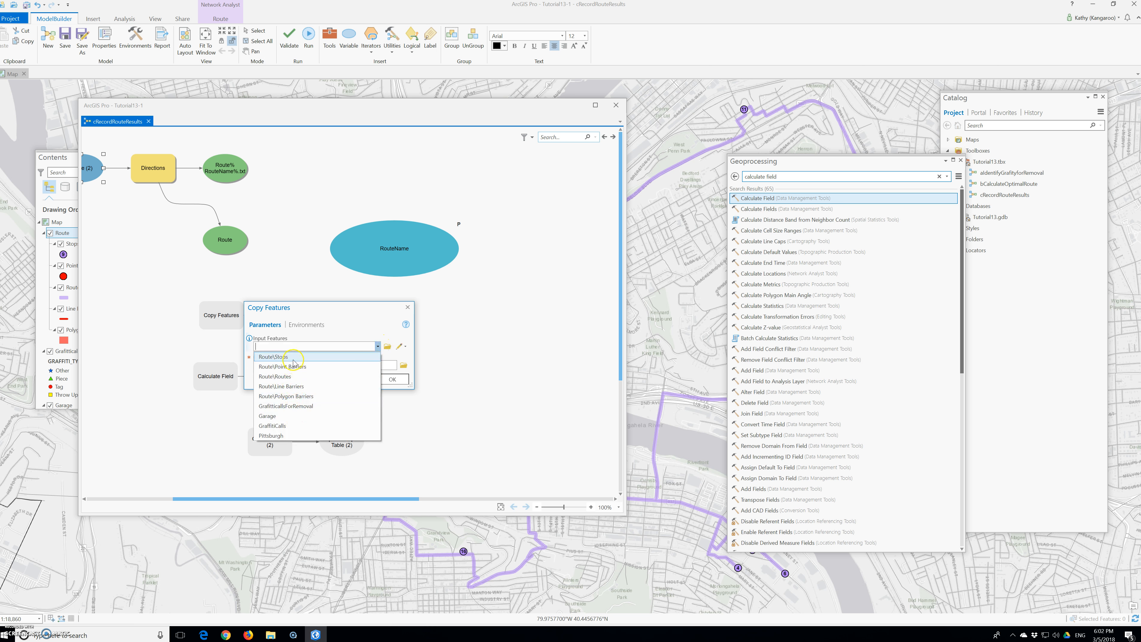
click(297, 377)
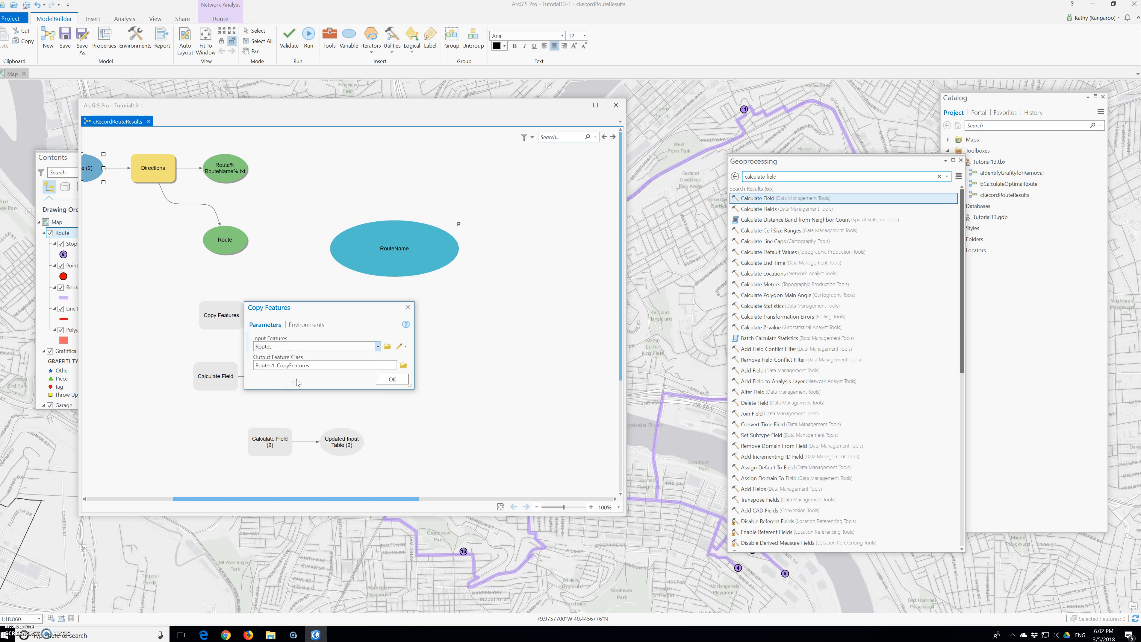
Step: Name the Copy Features output feature class Route%RouteName% in Tutorial13.gdb and apply the tool settings
click(318, 368)
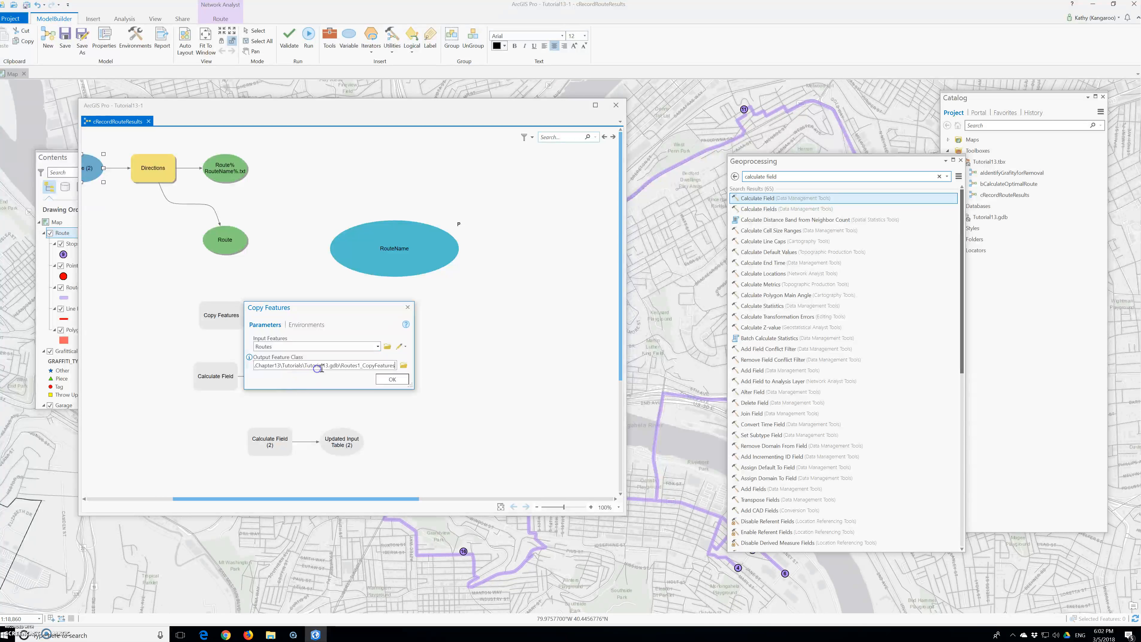
key(BackSpace)
key(BackSpace)
key(BackSpace)
key(BackSpace)
key(BackSpace)
key(BackSpace)
key(BackSpace)
key(BackSpace)
key(BackSpace)
key(BackSpace)
key(BackSpace)
key(BackSpace)
key(BackSpace)
key(BackSpace)
key(BackSpace)
key(BackSpace)
key(BackSpace)
text(tes)
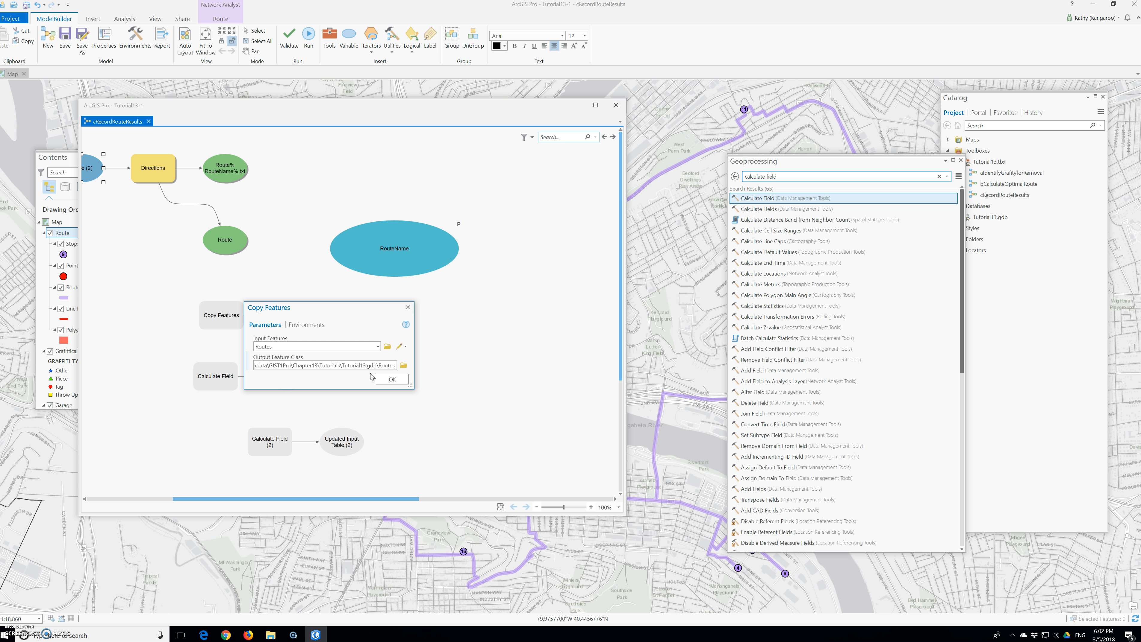
key(BackSpace)
text(%RouteName%)
click(396, 380)
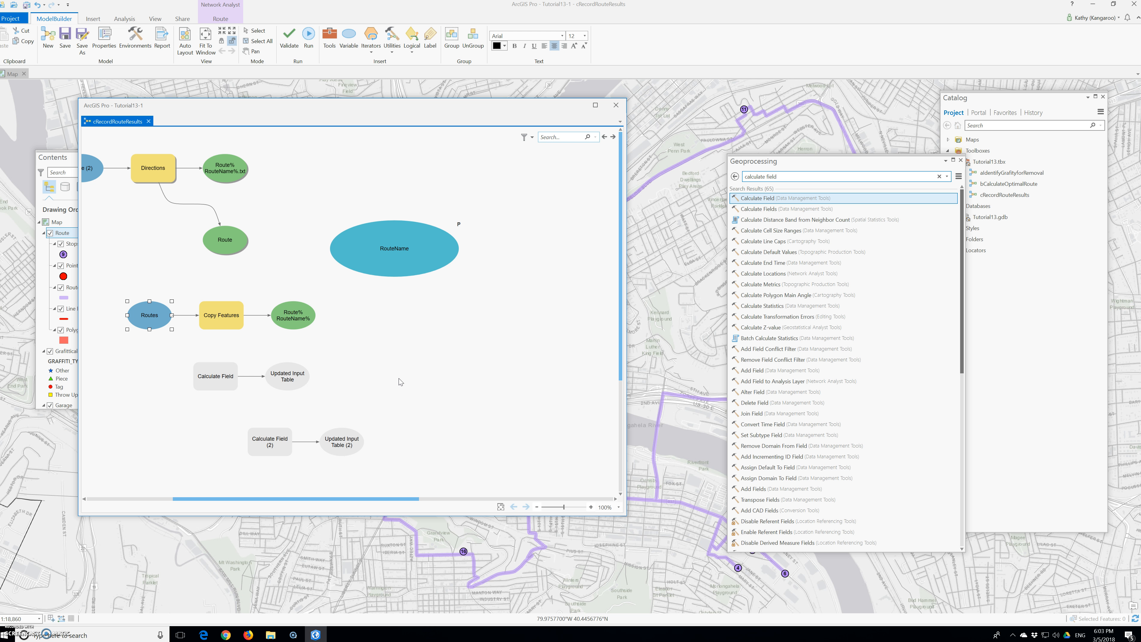
Step: Add the Copy Features output to the display, run Copy Features and close its run report, keeping the map clear of the model window
right_click(302, 318)
click(333, 345)
right_click(220, 314)
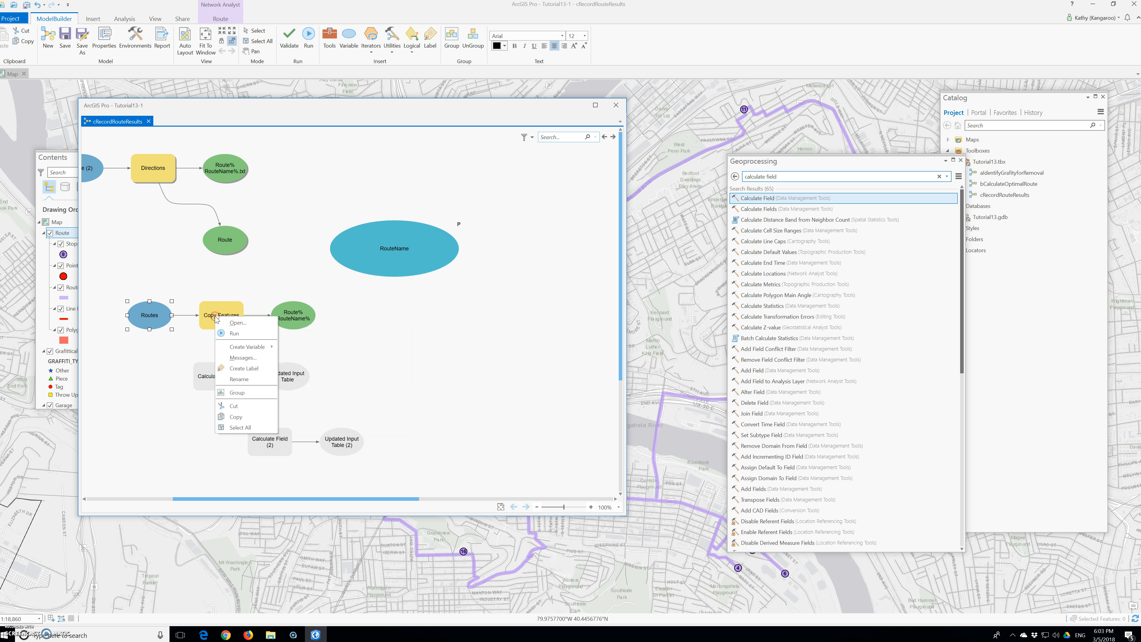
click(232, 325)
click(224, 113)
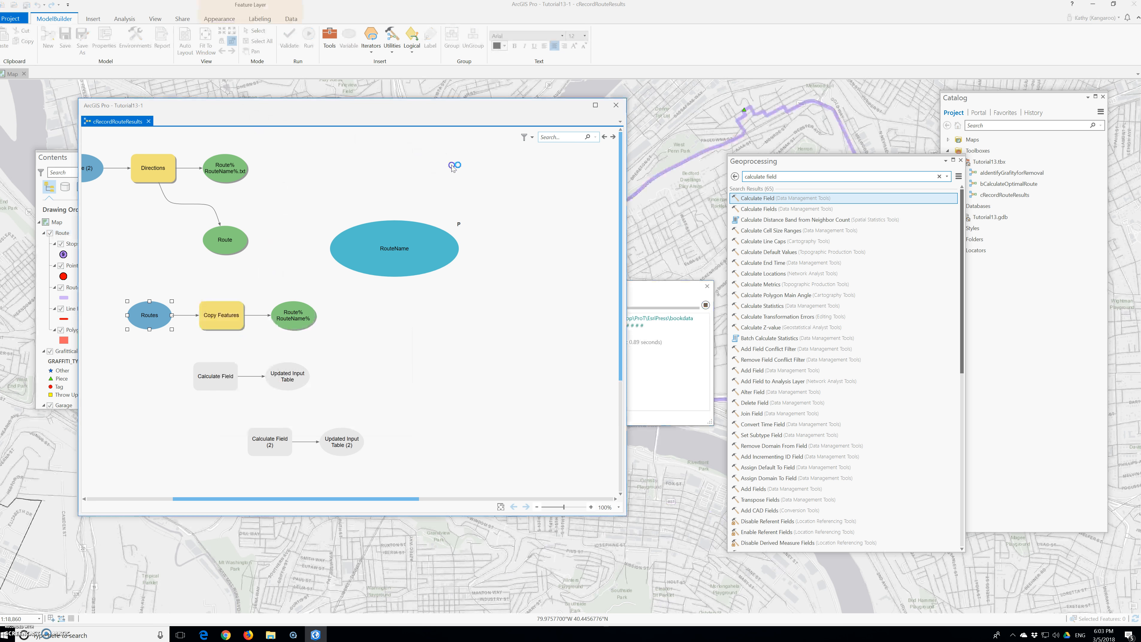
drag(238, 113, 729, 206)
click(518, 287)
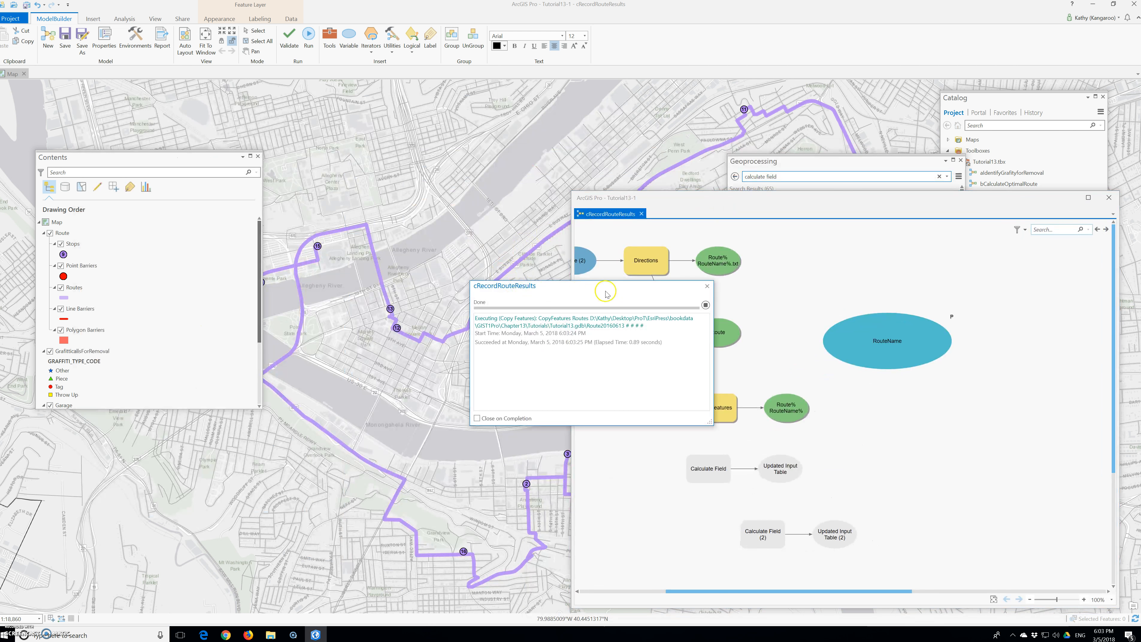
click(705, 288)
Step: Enlarge the Contents pane and turn off the Route group layer to view the copied route on the map
scroll(158, 318, down, 3)
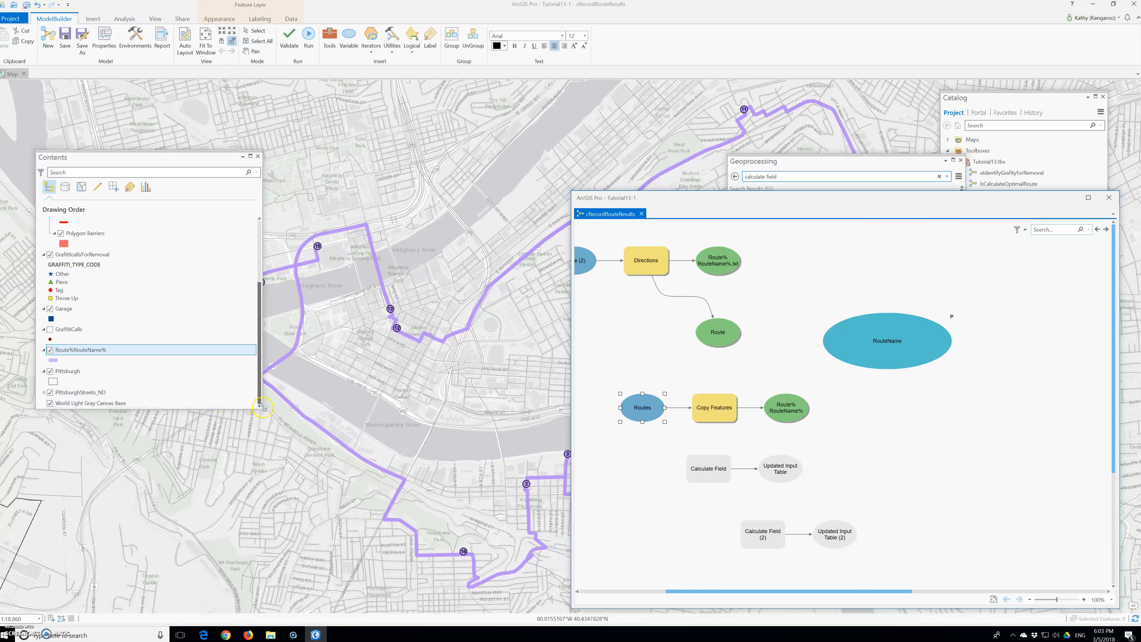
drag(262, 410, 269, 479)
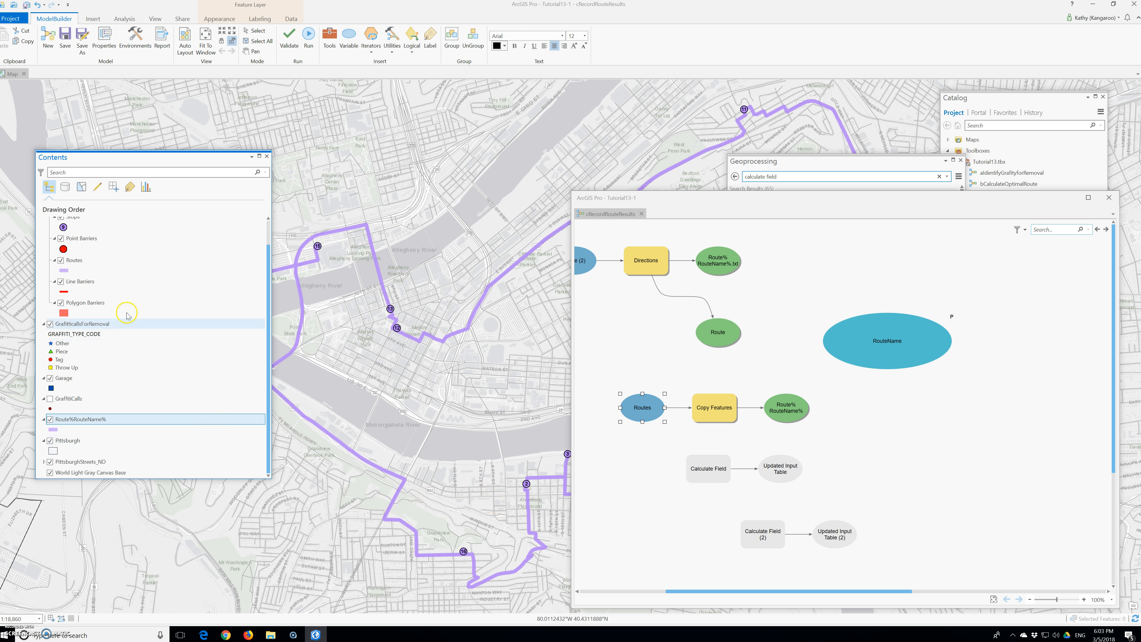
scroll(94, 281, up, 1)
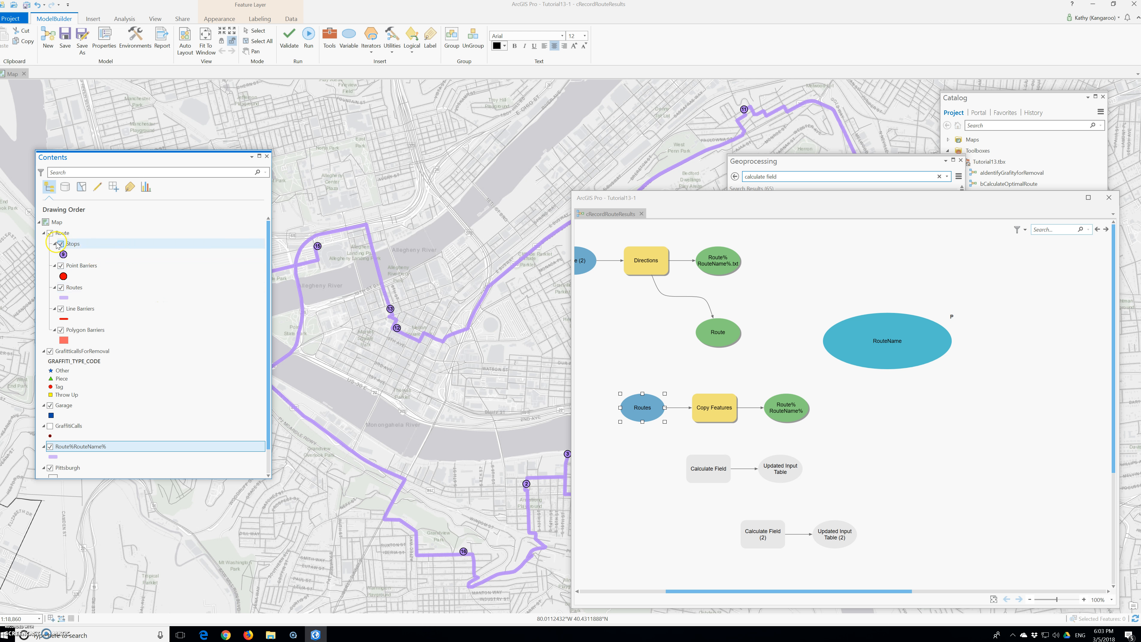
click(50, 233)
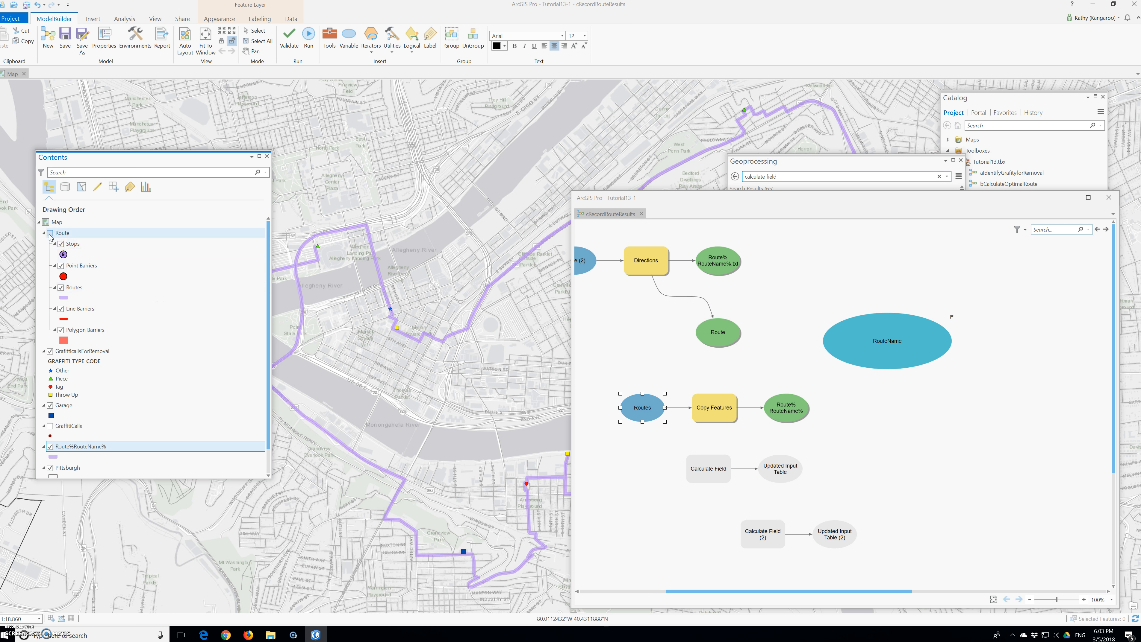
scroll(97, 329, down, 1)
scroll(98, 328, up, 1)
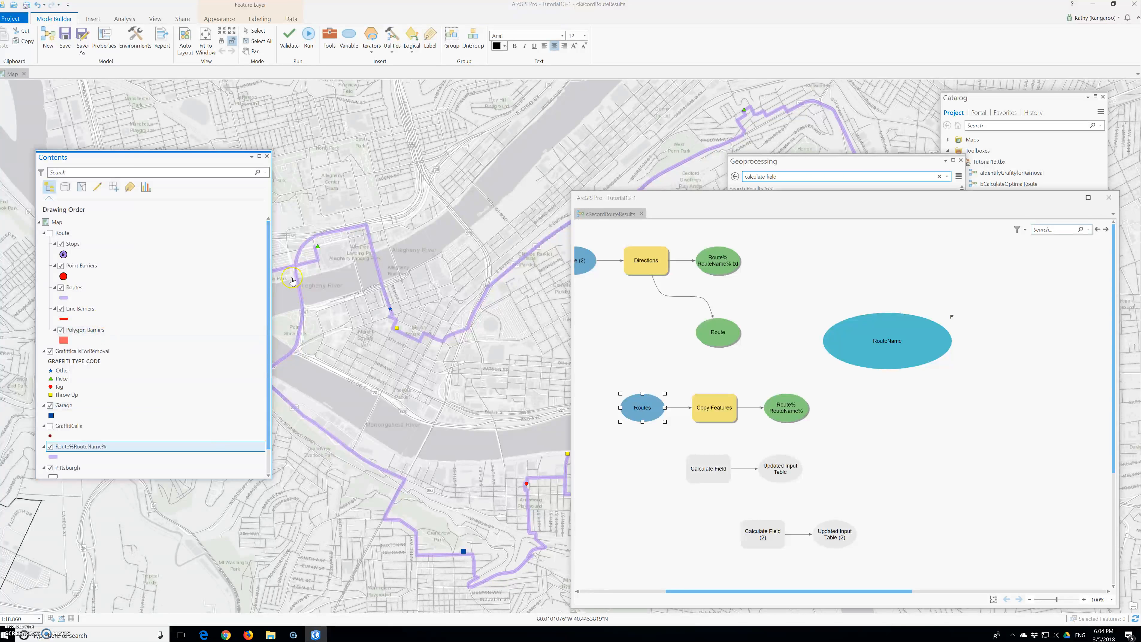
Step: Open the first Calculate Field tool, close the Geoprocessing pane and arrange the windows so the whole tool dialog is accessible
double_click(704, 468)
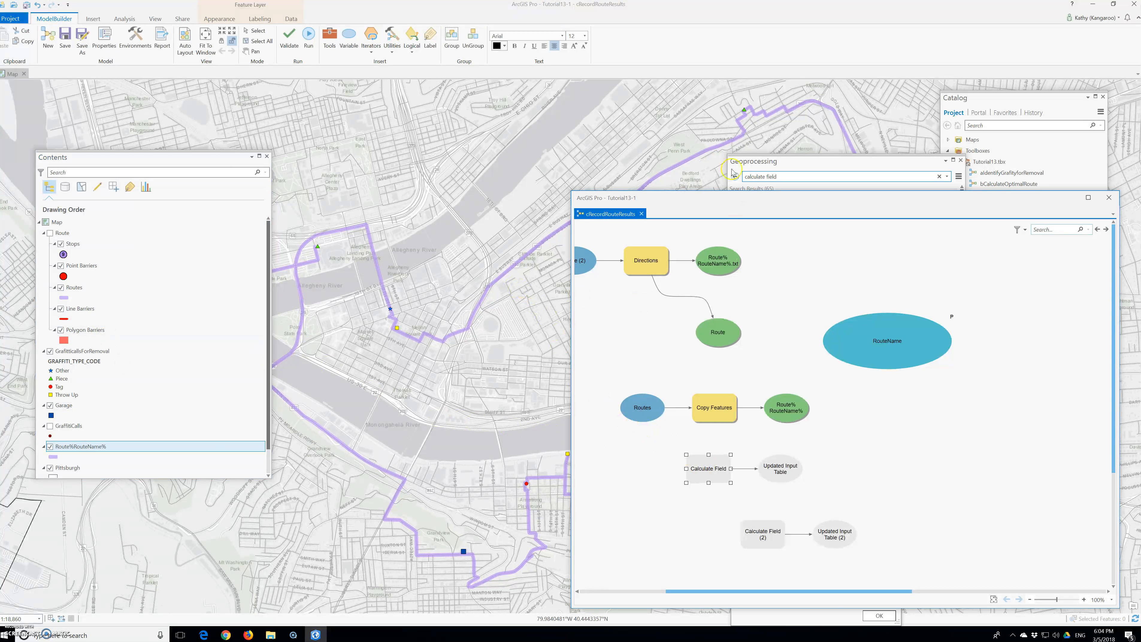
click(880, 174)
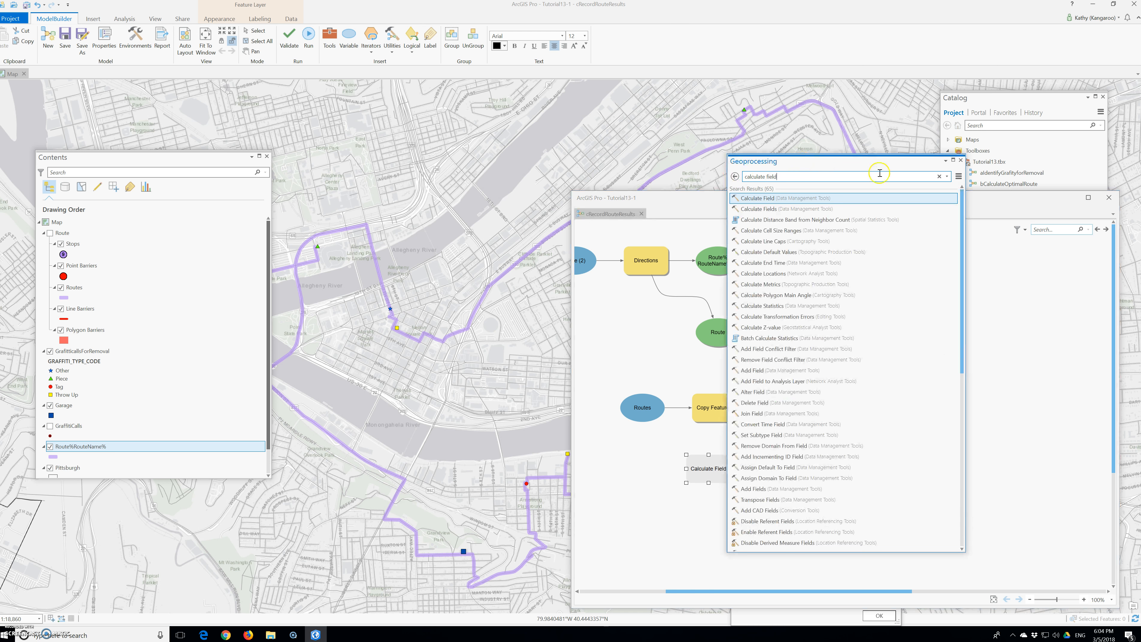
click(960, 160)
right_click(704, 410)
click(675, 449)
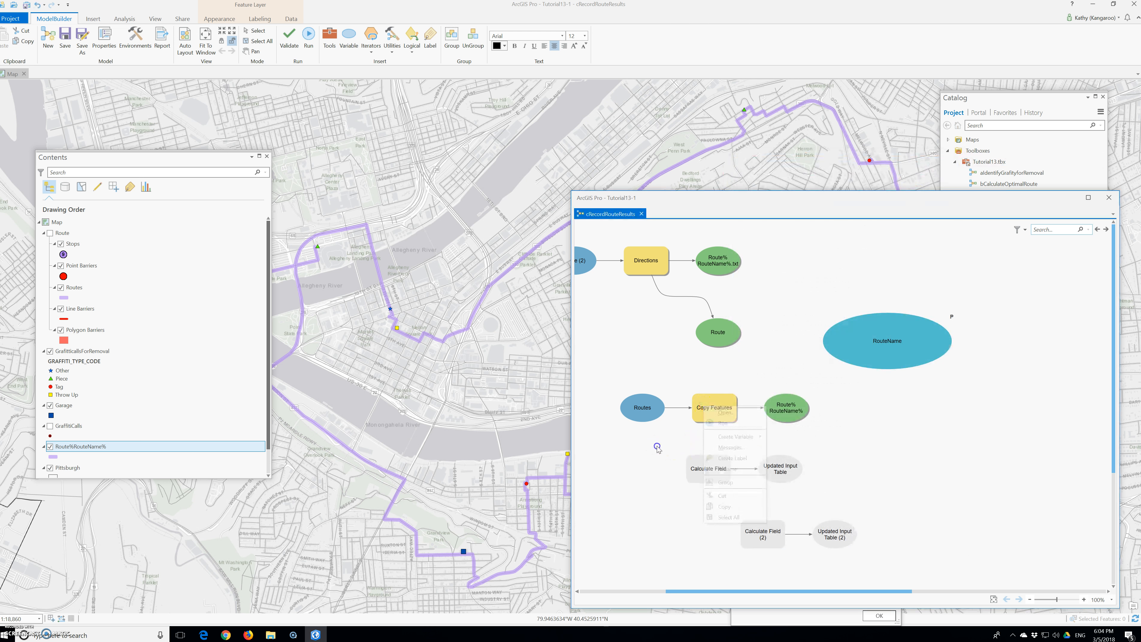
right_click(697, 463)
click(706, 469)
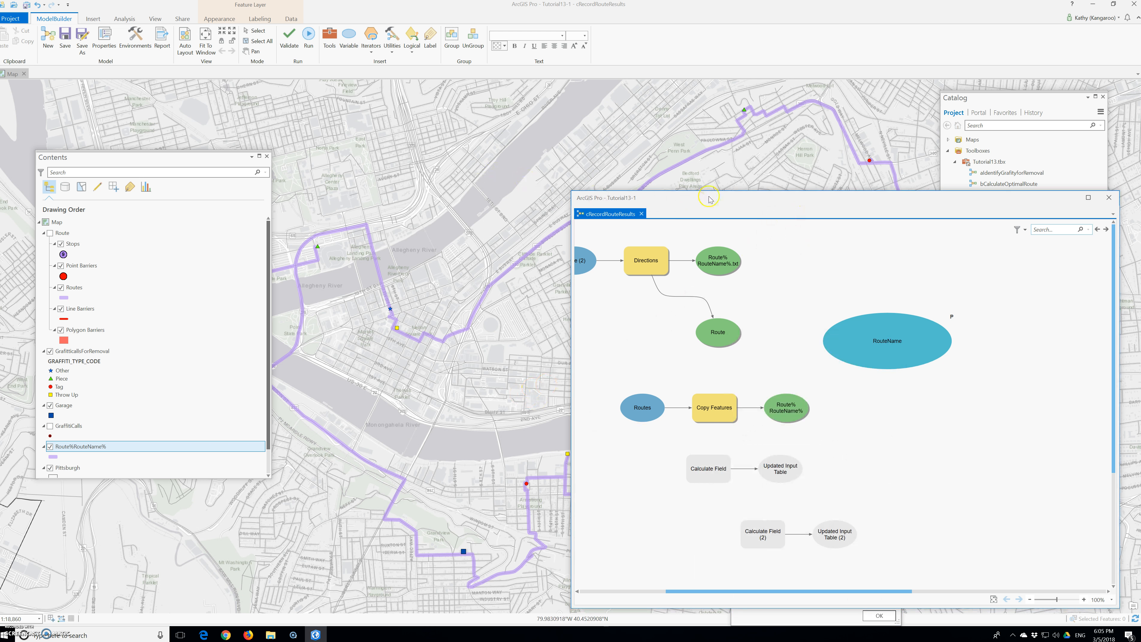
drag(747, 200, 399, 152)
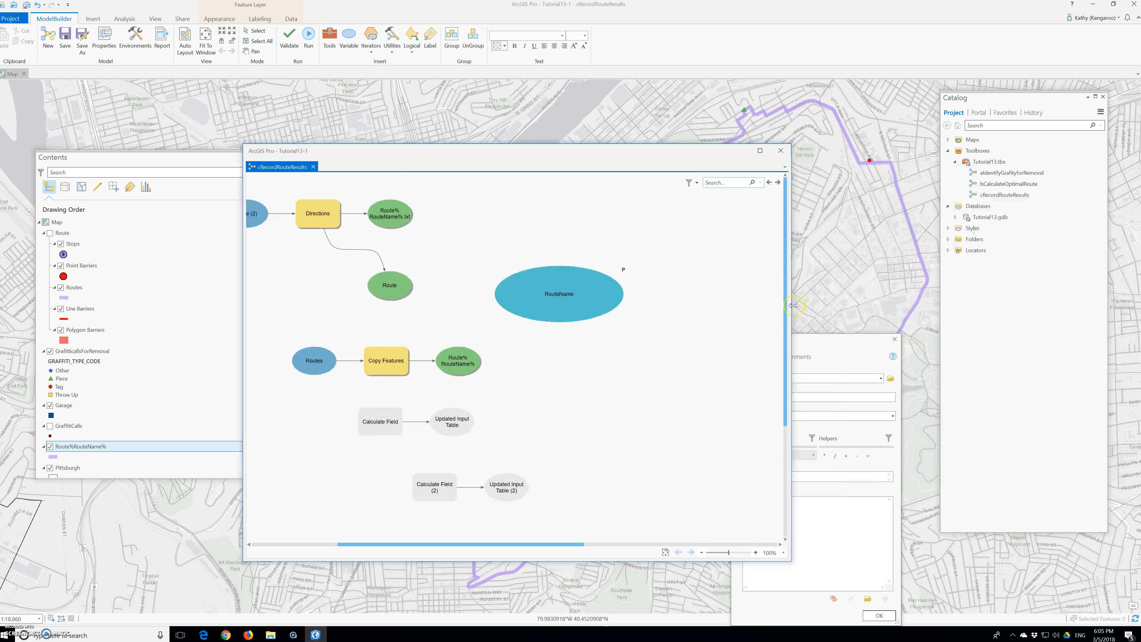
click(805, 344)
drag(805, 343, 750, 299)
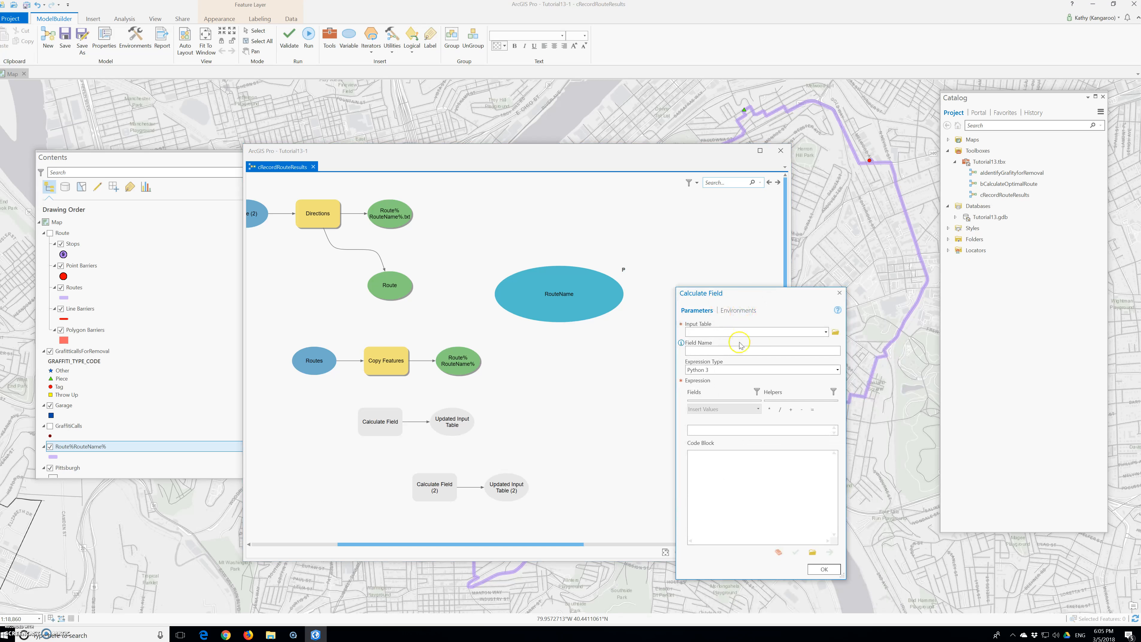
Step: Set the Calculate Field input table to GrafitticallsForRemoval and the field name to ROUTE_NAME
click(827, 333)
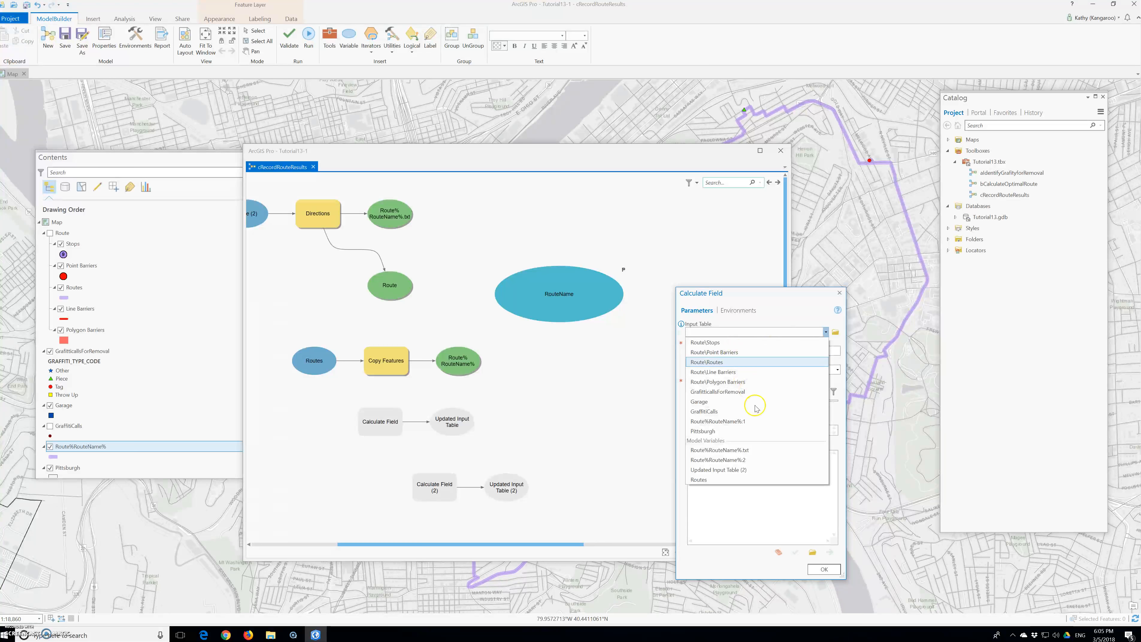
click(735, 392)
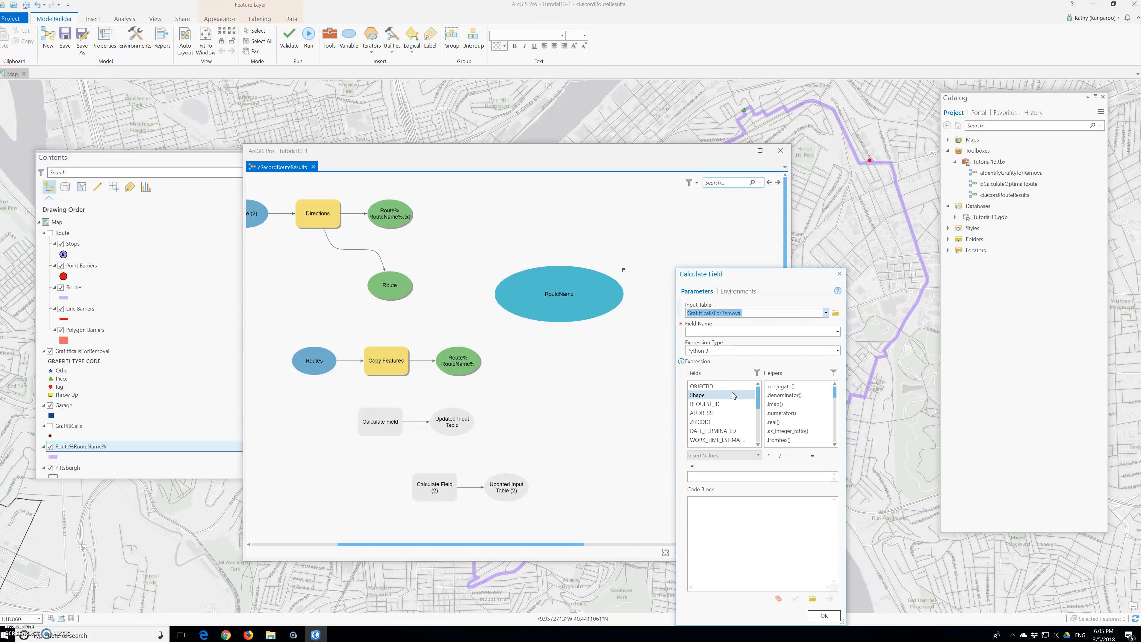
click(825, 312)
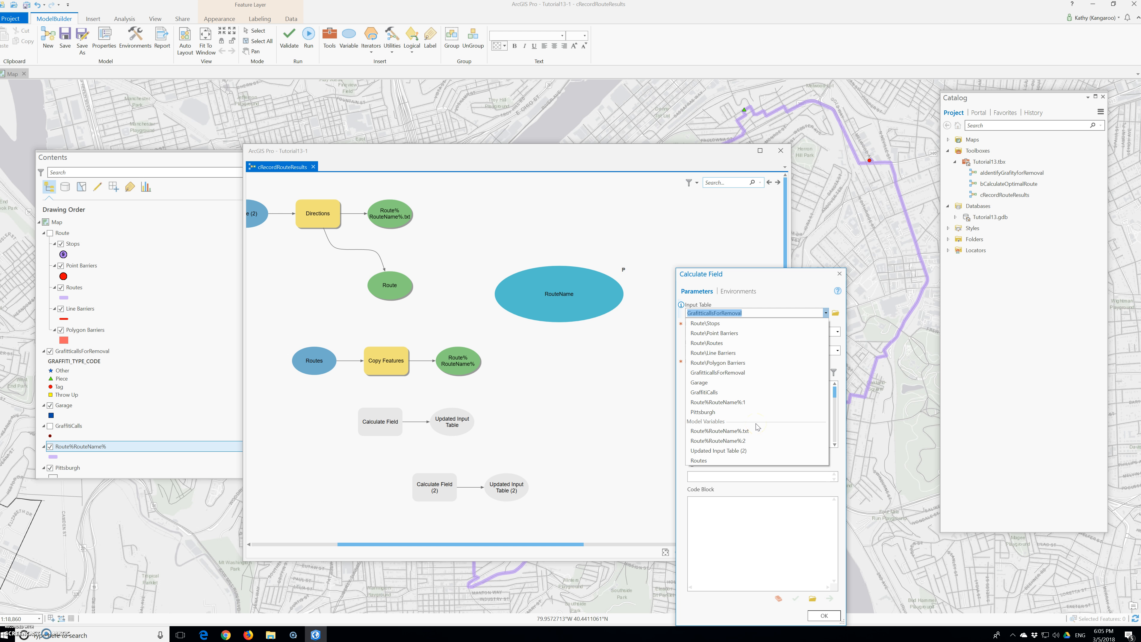
click(725, 374)
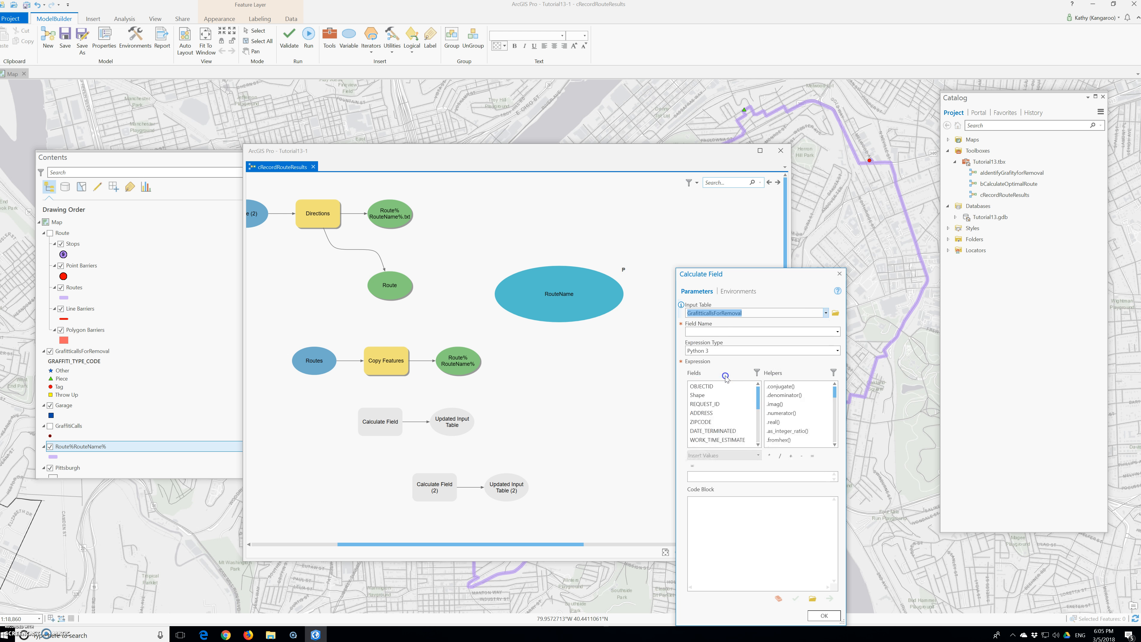
click(709, 335)
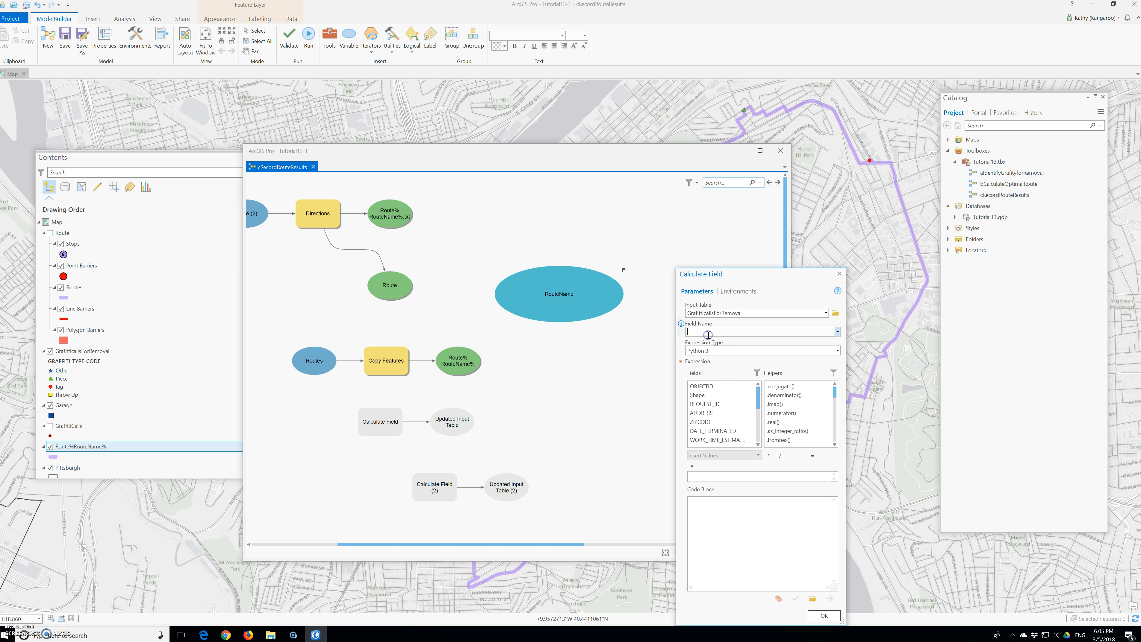
click(837, 332)
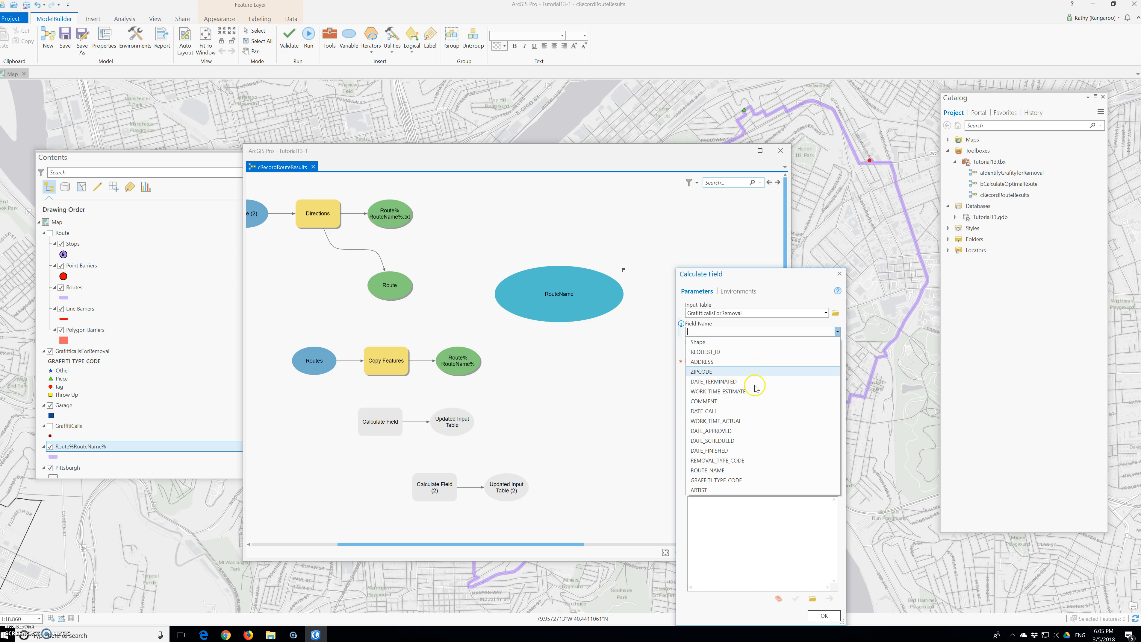
click(728, 471)
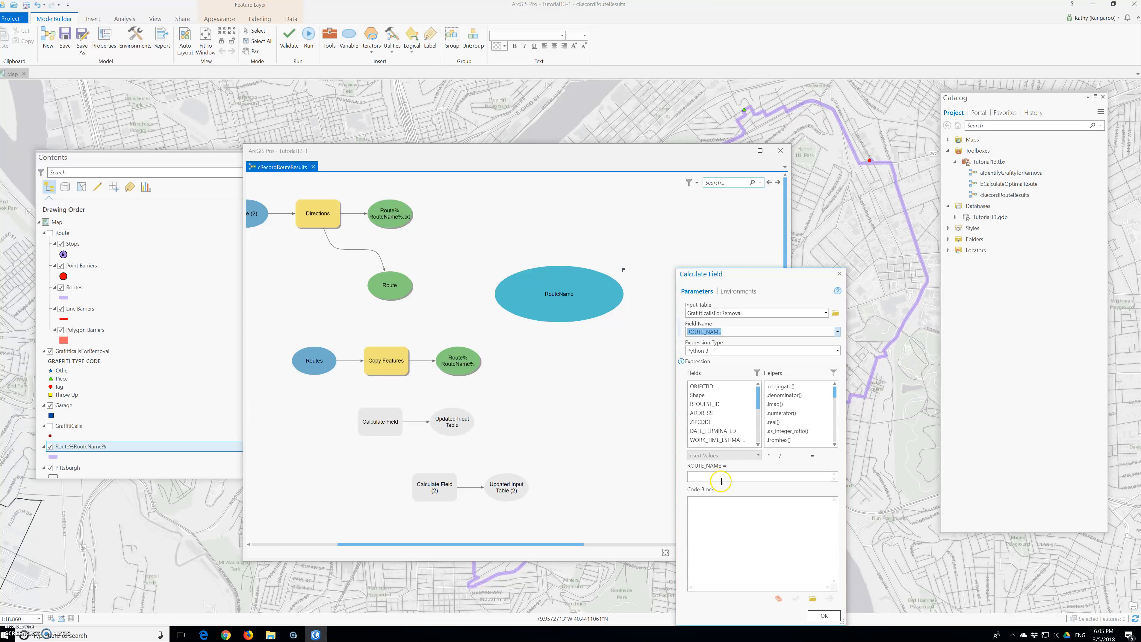
Step: Enter 'Route%RouteName%' as the ROUTE_NAME expression and apply the Calculate Field settings
click(712, 504)
click(701, 477)
text(Route)
text(%RouteName%)
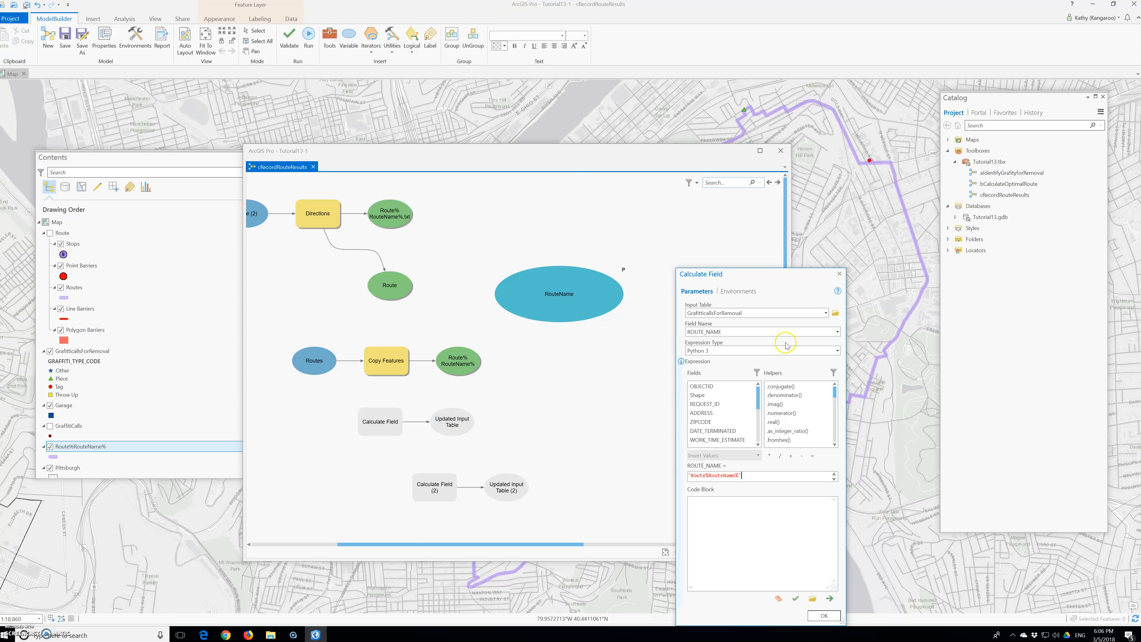
click(822, 617)
click(655, 535)
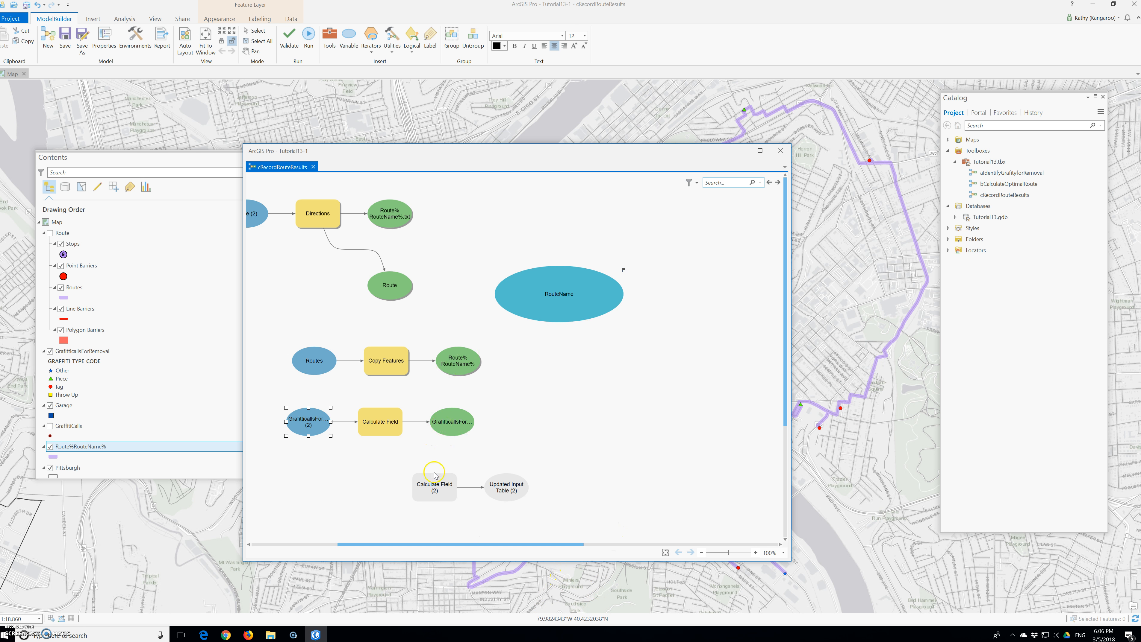
Step: Run the Calculate Field tool and open the attribute table of the Route%RouteName% layer
right_click(390, 428)
click(409, 442)
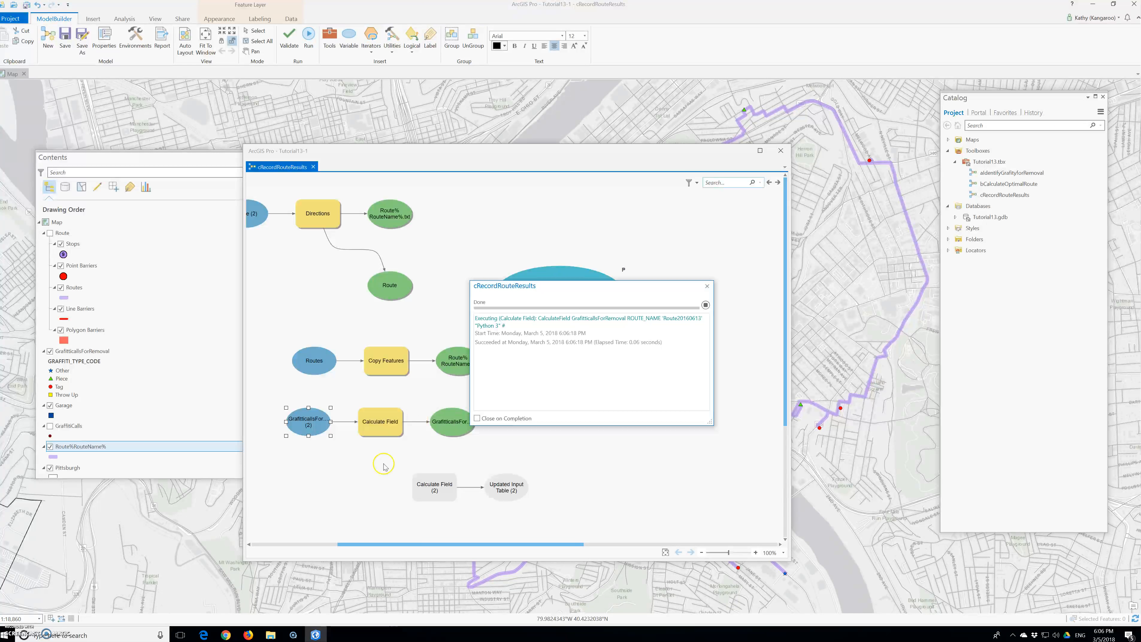
click(98, 447)
right_click(88, 445)
click(120, 229)
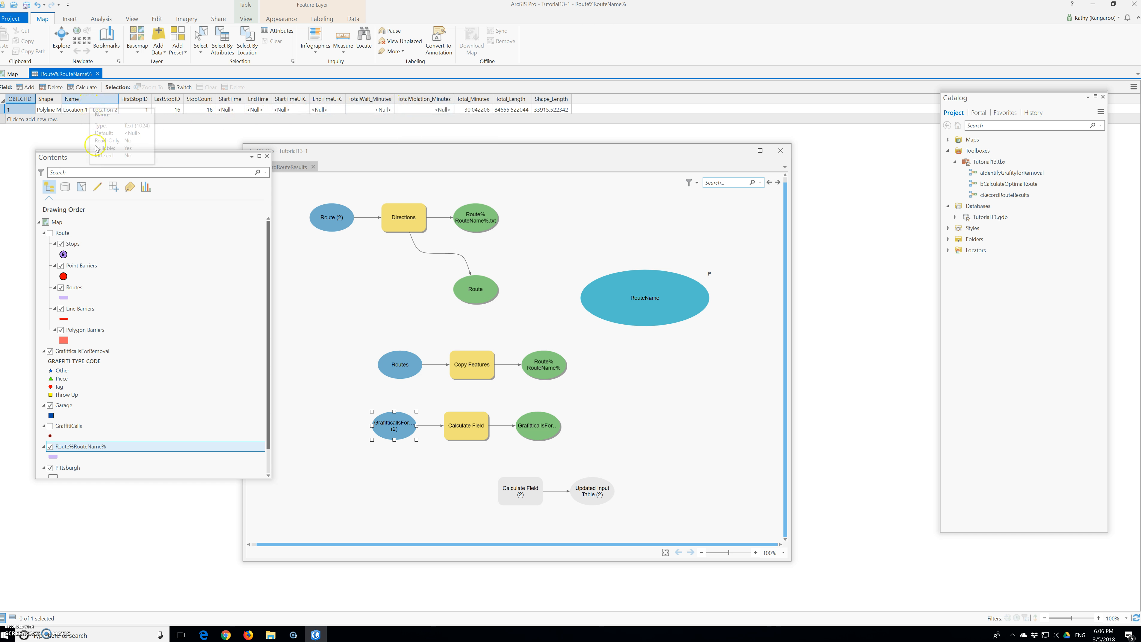
scroll(123, 307, down, 1)
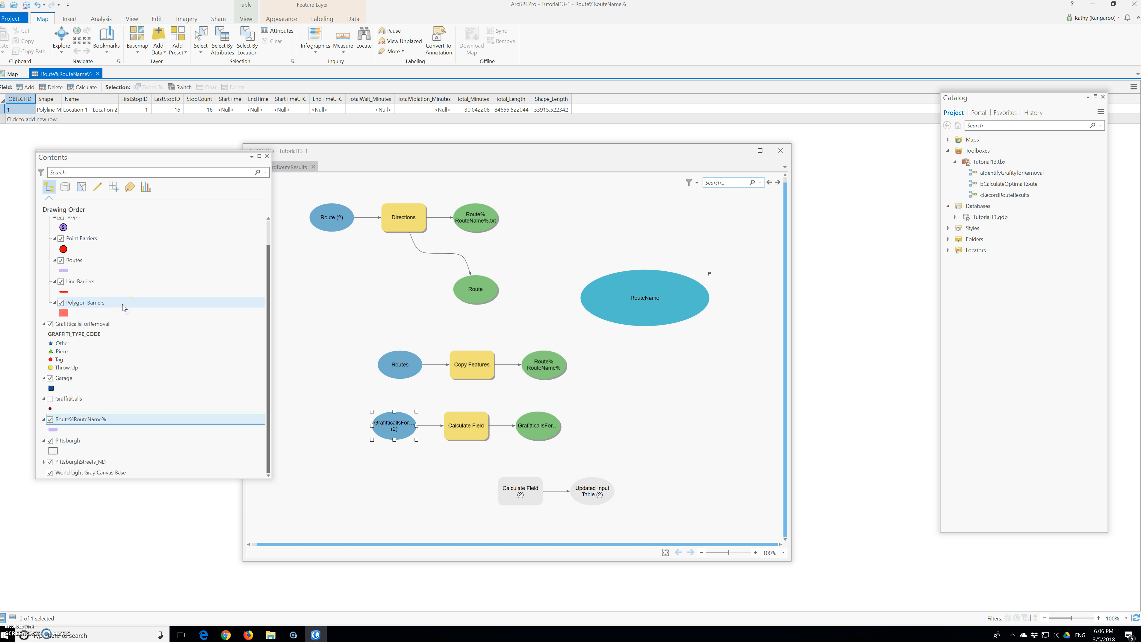
scroll(124, 308, up, 1)
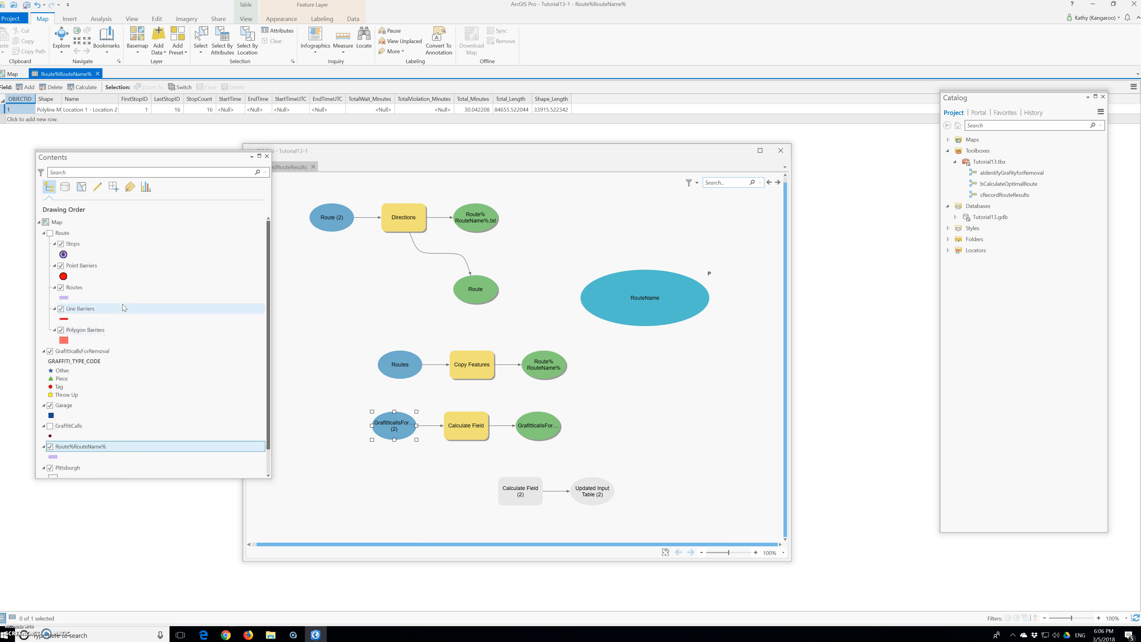
Step: Close the Calculate Field run report and add the tool's output to the display
right_click(96, 353)
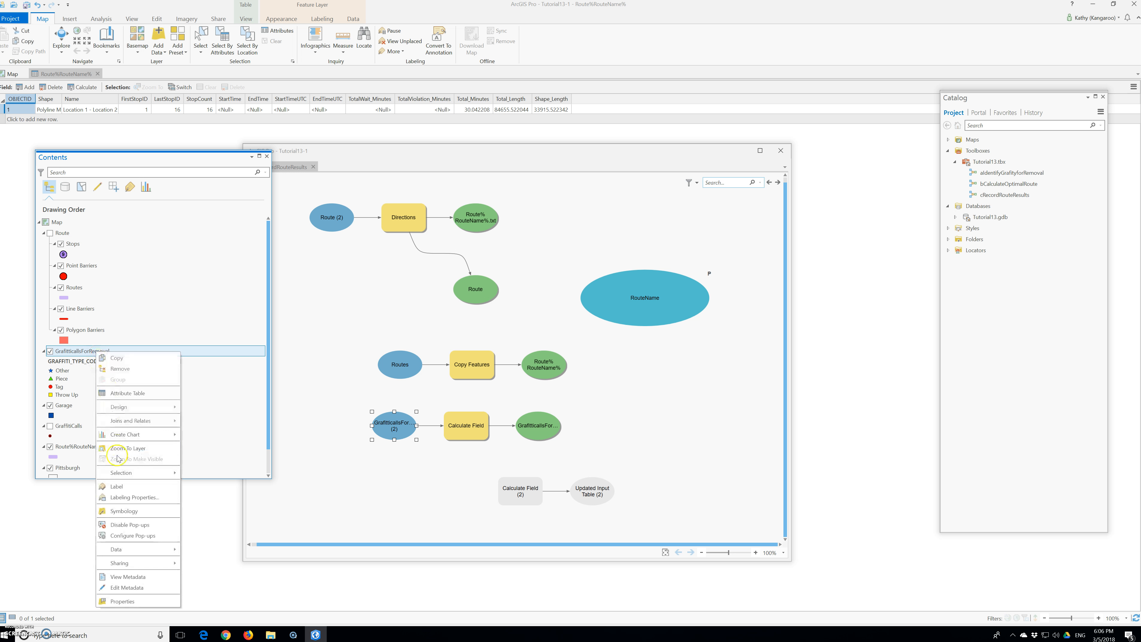
click(372, 472)
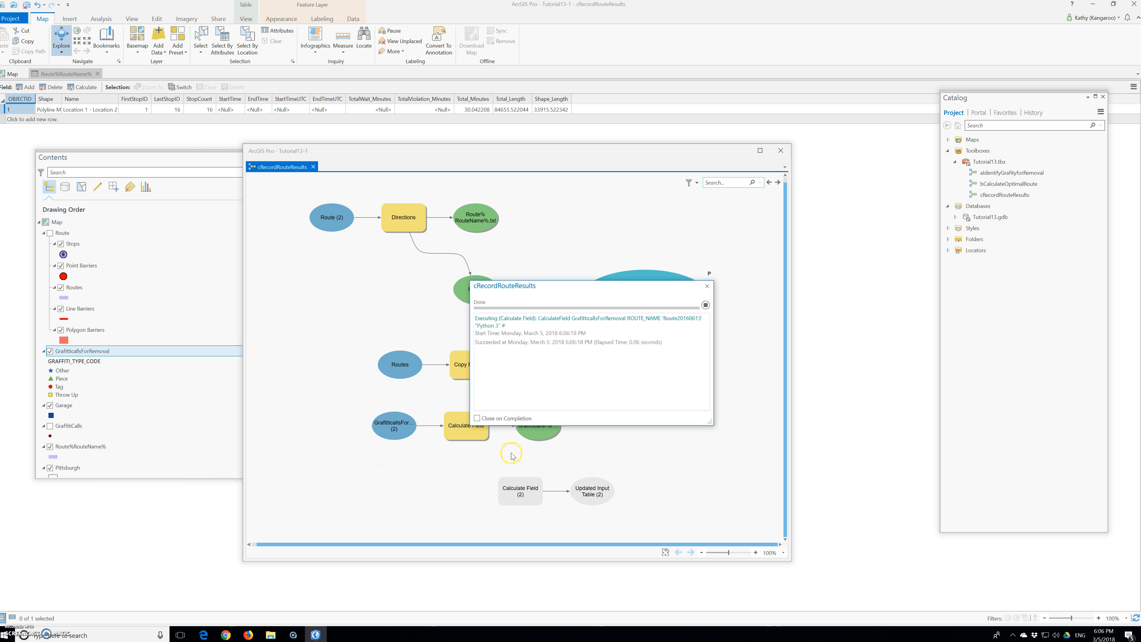
click(706, 287)
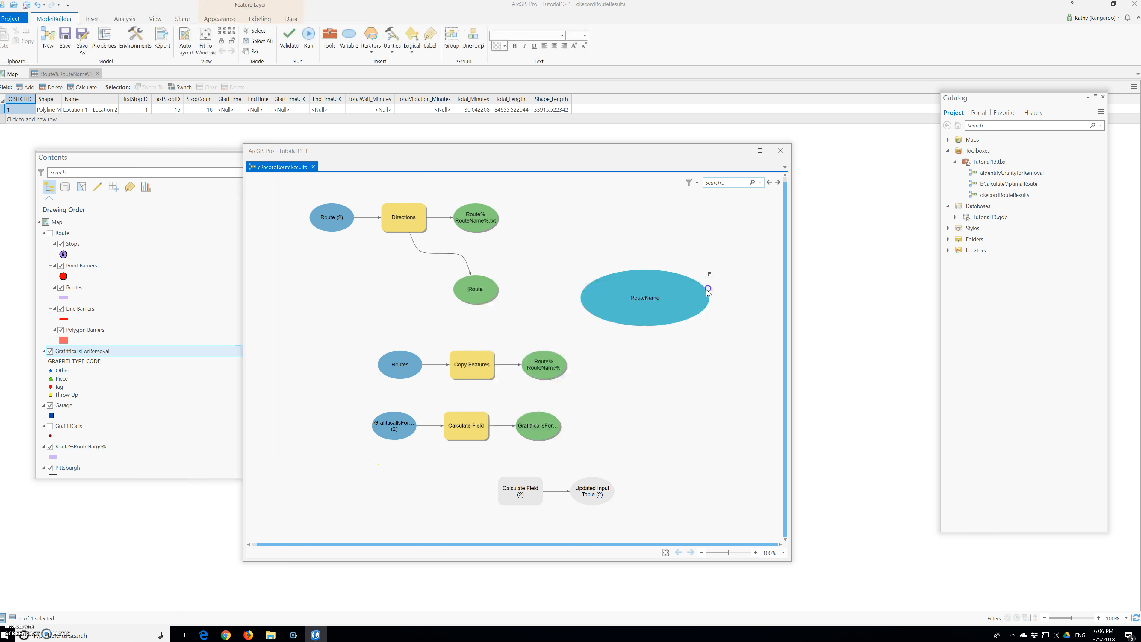
right_click(536, 431)
click(560, 459)
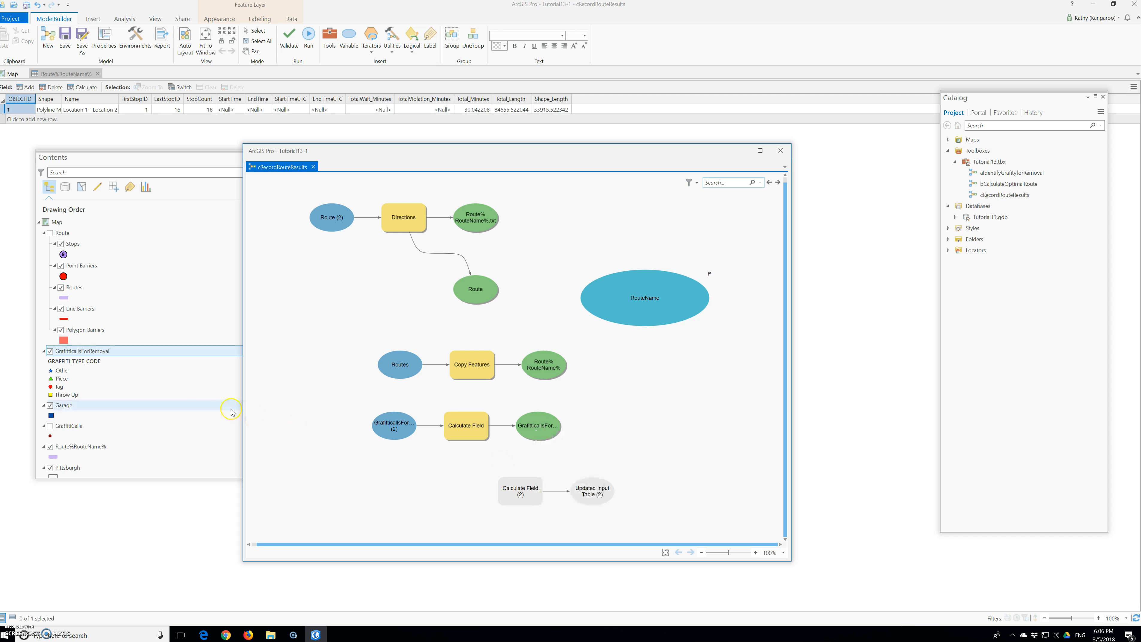
Step: Lengthen the Contents pane to fit all layers and widen the Calculate Field output oval to fit its full name
scroll(178, 387, down, 1)
drag(94, 479, 95, 539)
click(105, 490)
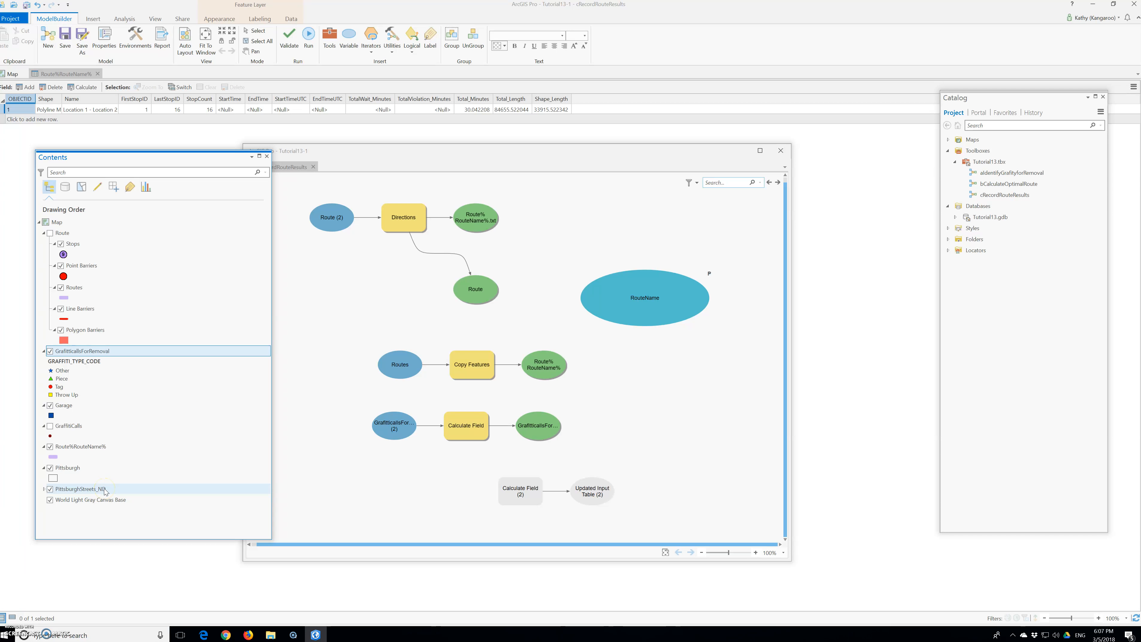
click(91, 363)
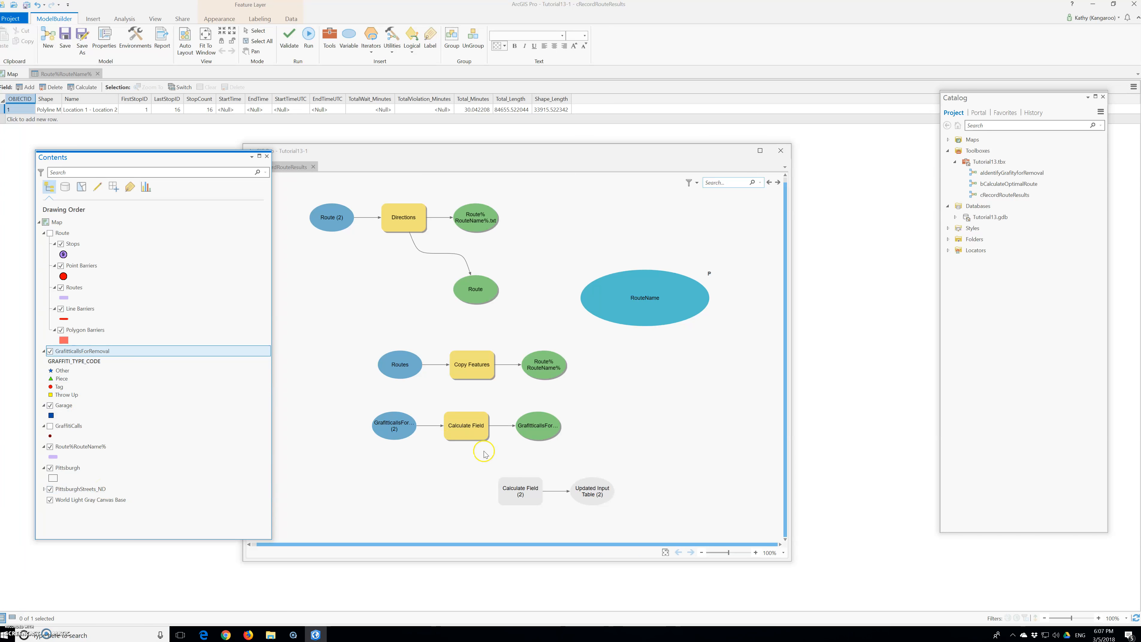
click(538, 432)
drag(559, 426, 639, 437)
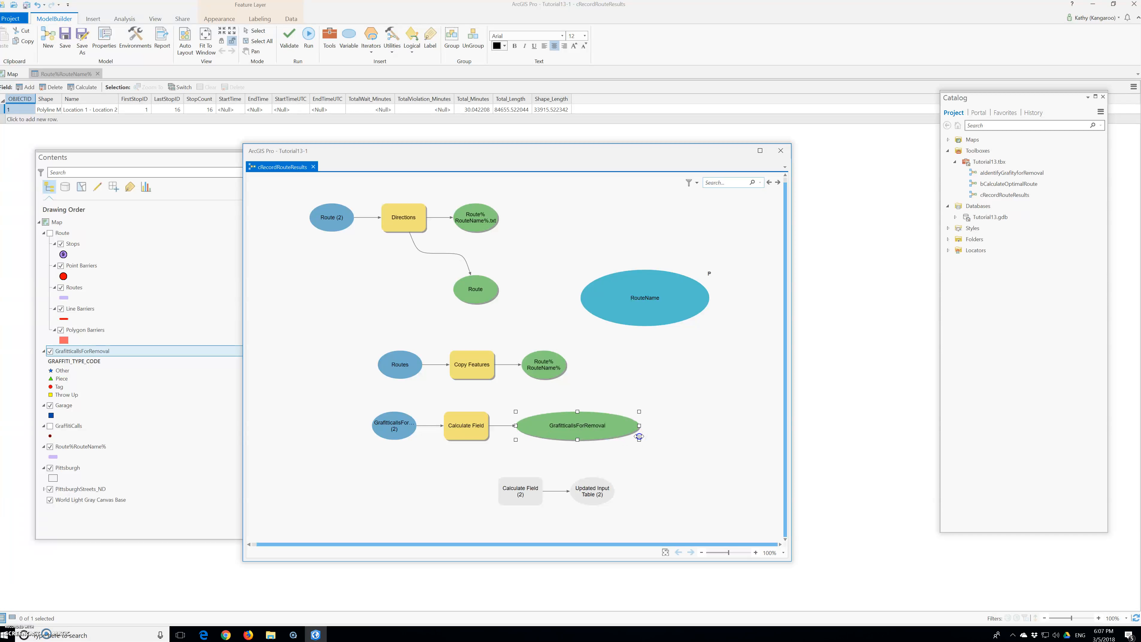
Step: Open the GrafitticallsForRemoval attribute table, sort ROUTE_NAME in descending order and move the model window and Contents pane off the table
right_click(90, 351)
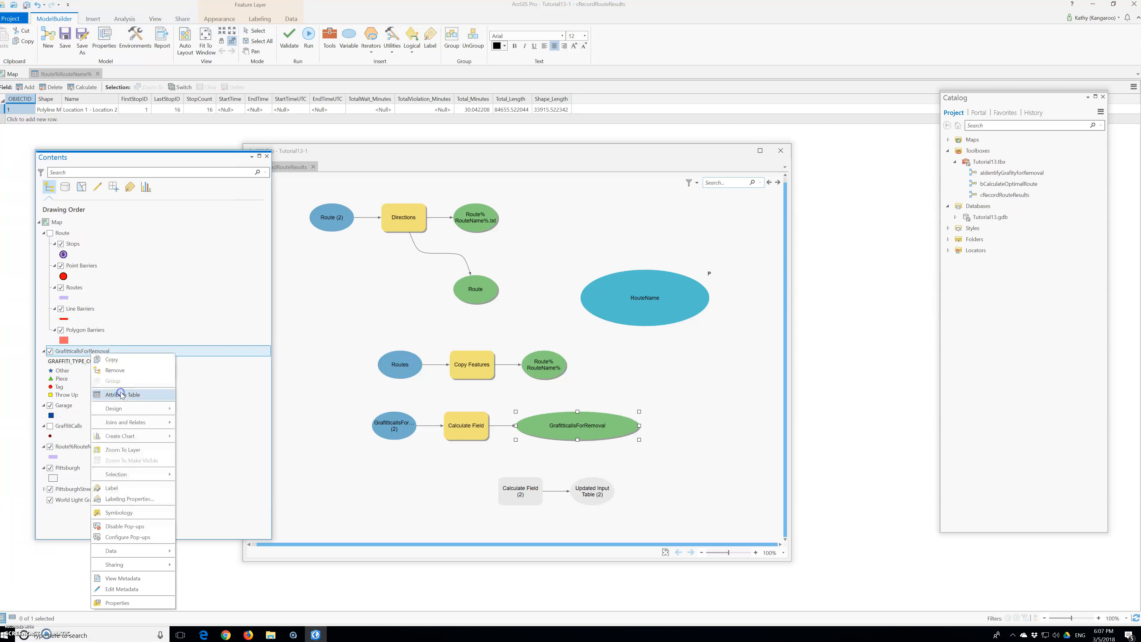
click(120, 394)
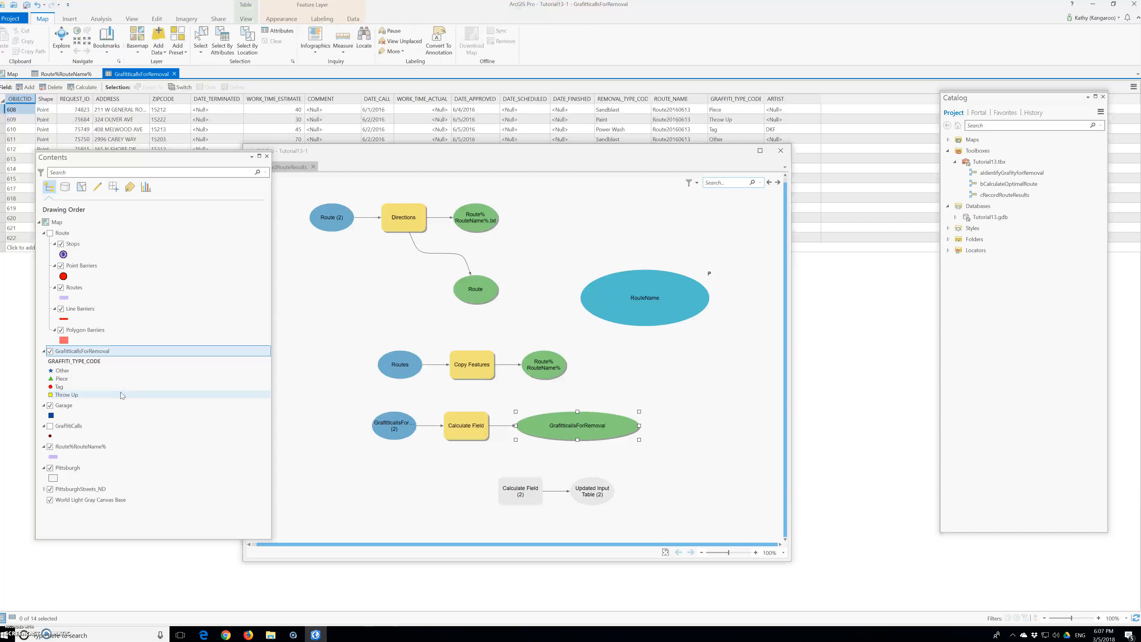
click(666, 100)
right_click(666, 99)
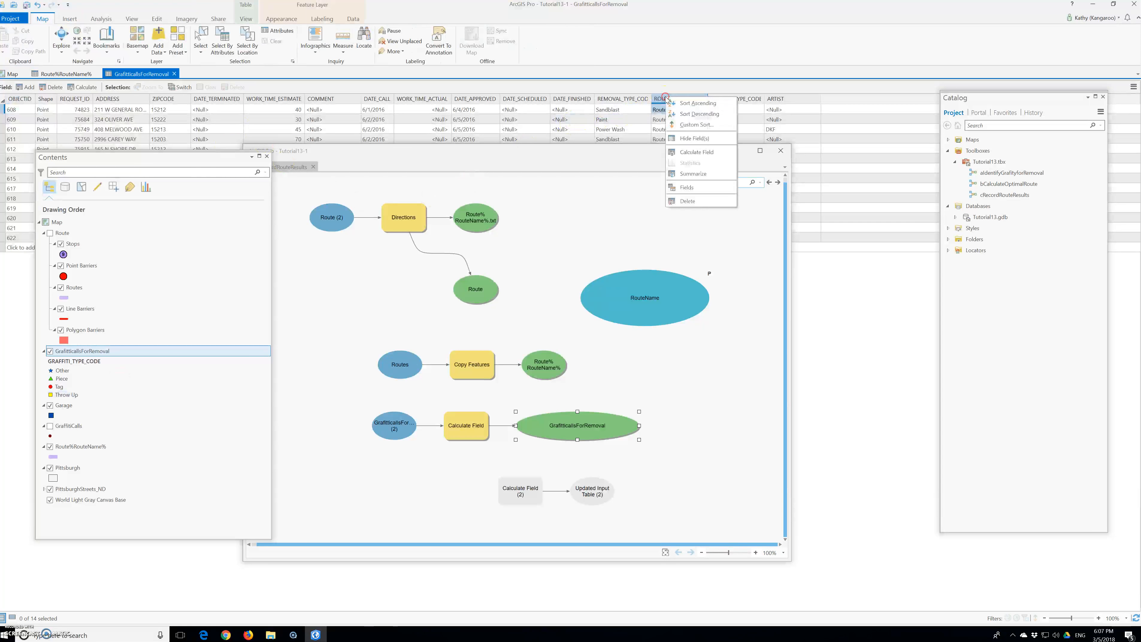
click(697, 116)
drag(652, 148, 699, 282)
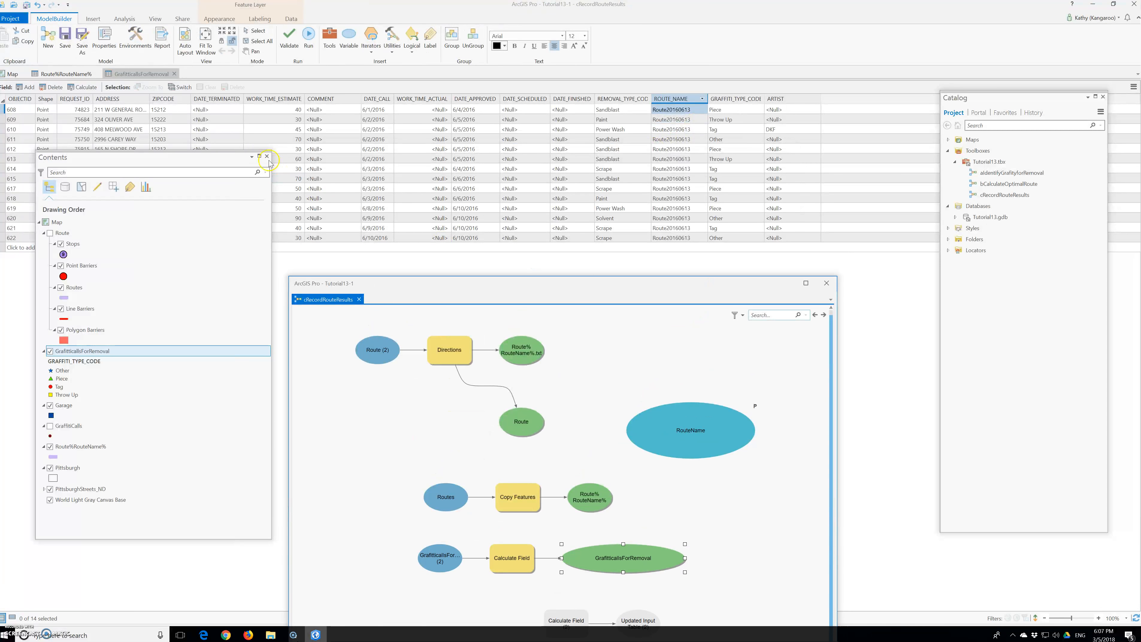
drag(146, 162, 118, 276)
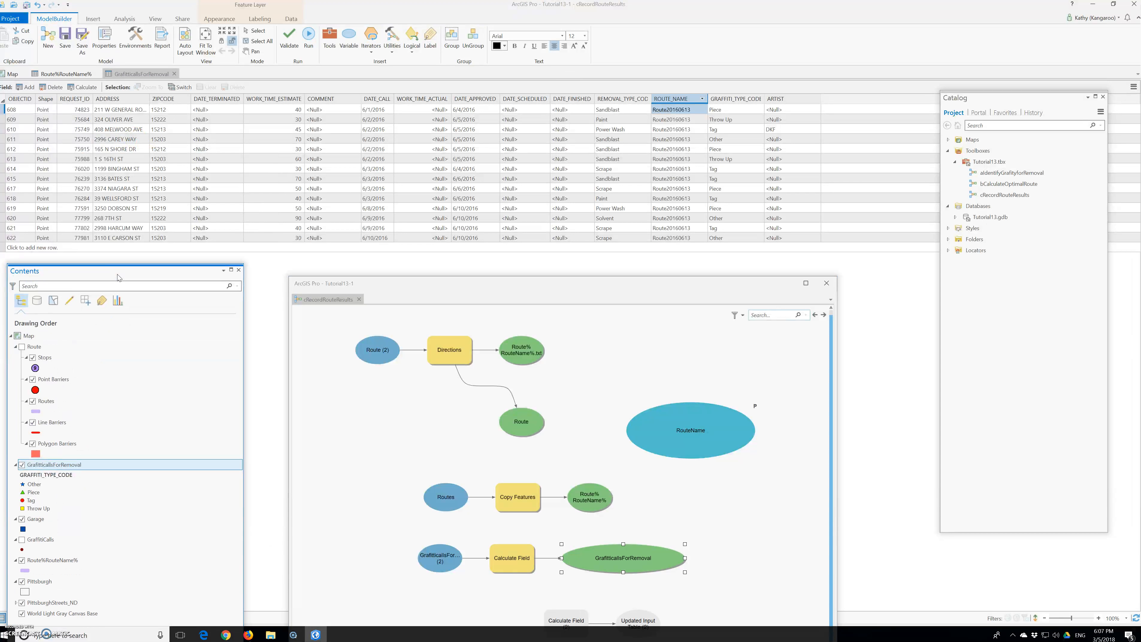